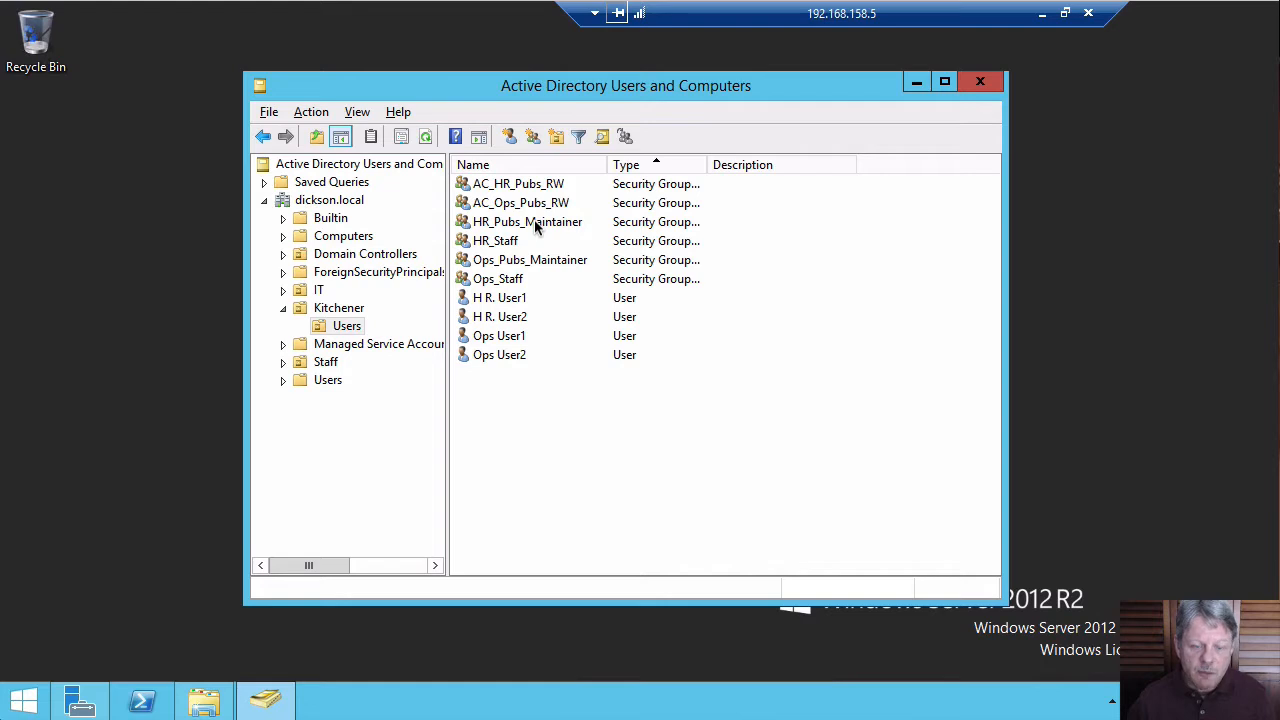
# Add the HR_Pubs_Maintainer group to the AC_HR_Pubs_RW group.
pyautogui.rightClick(534, 224)
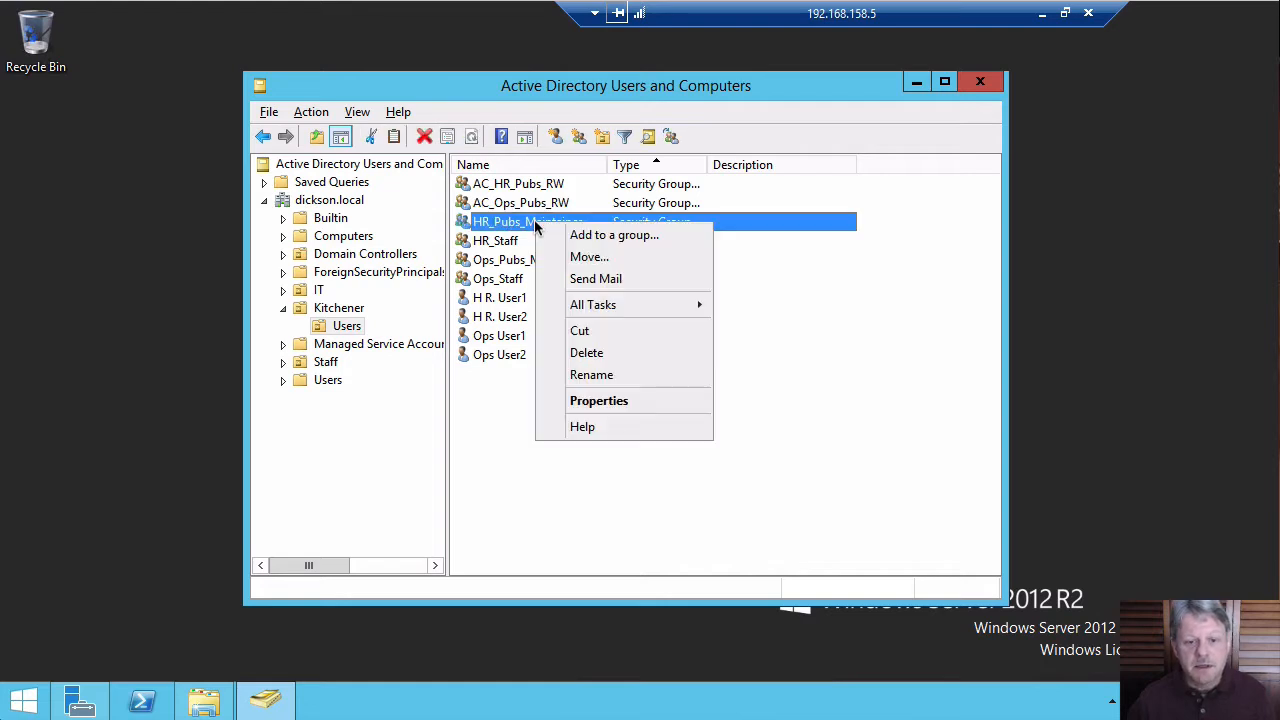
pyautogui.click(588, 237)
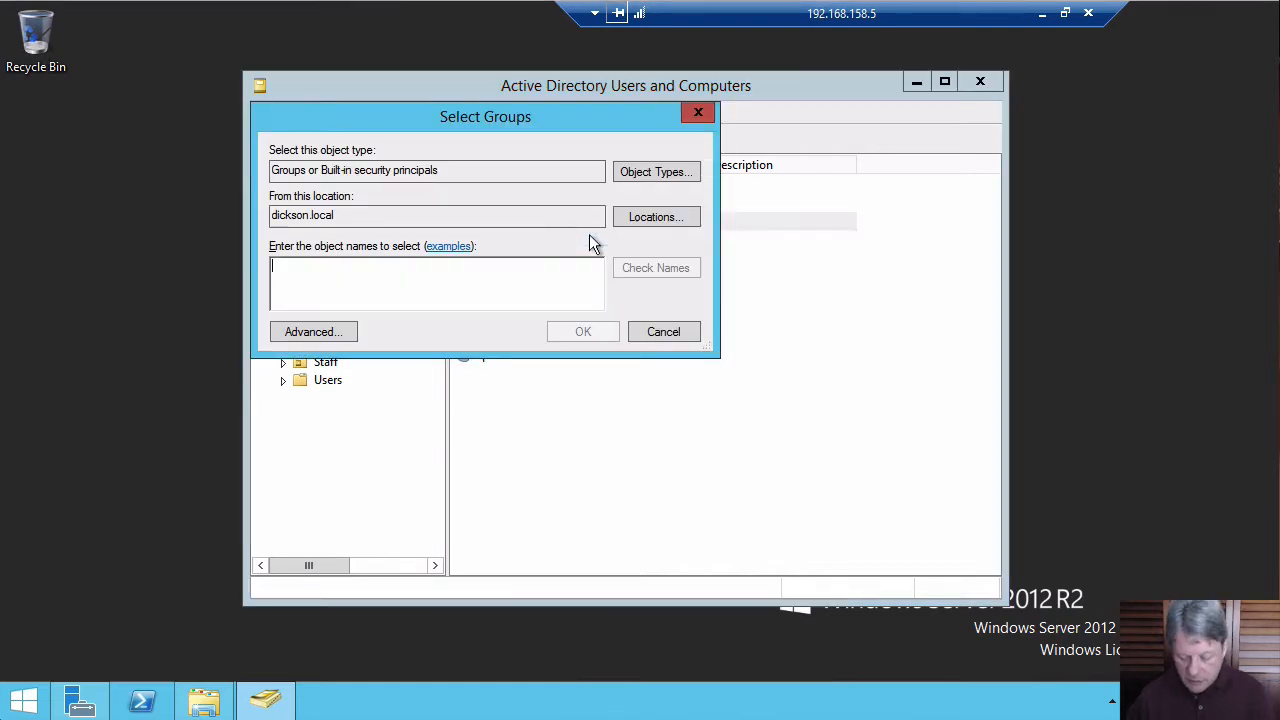
pyautogui.write('ac')
pyautogui.press('Return')
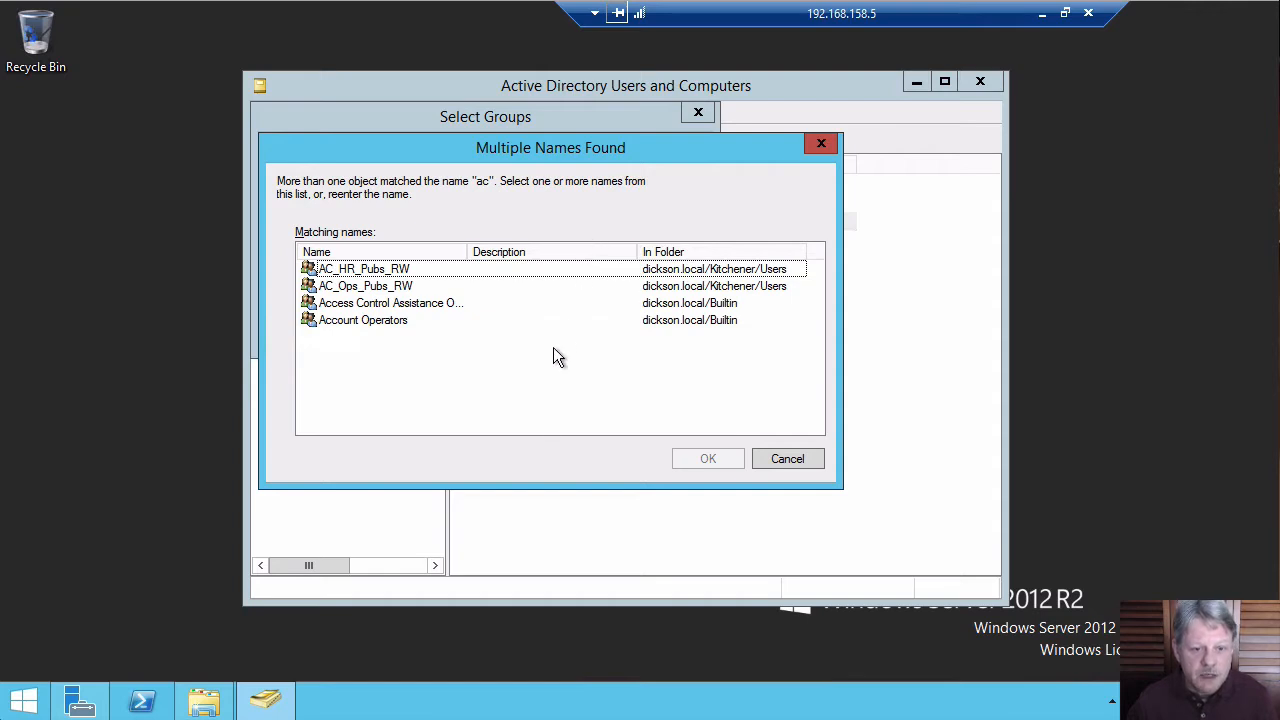
pyautogui.click(355, 272)
pyautogui.click(707, 458)
pyautogui.press('Return')
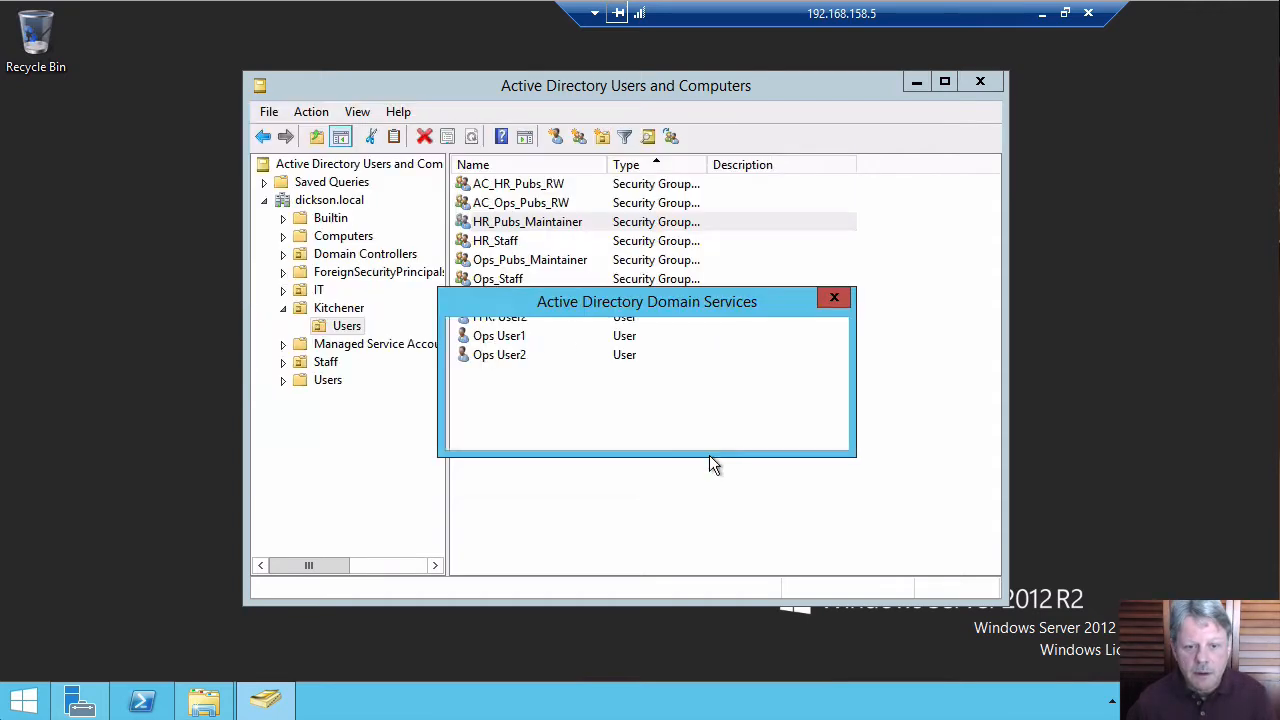
pyautogui.click(811, 427)
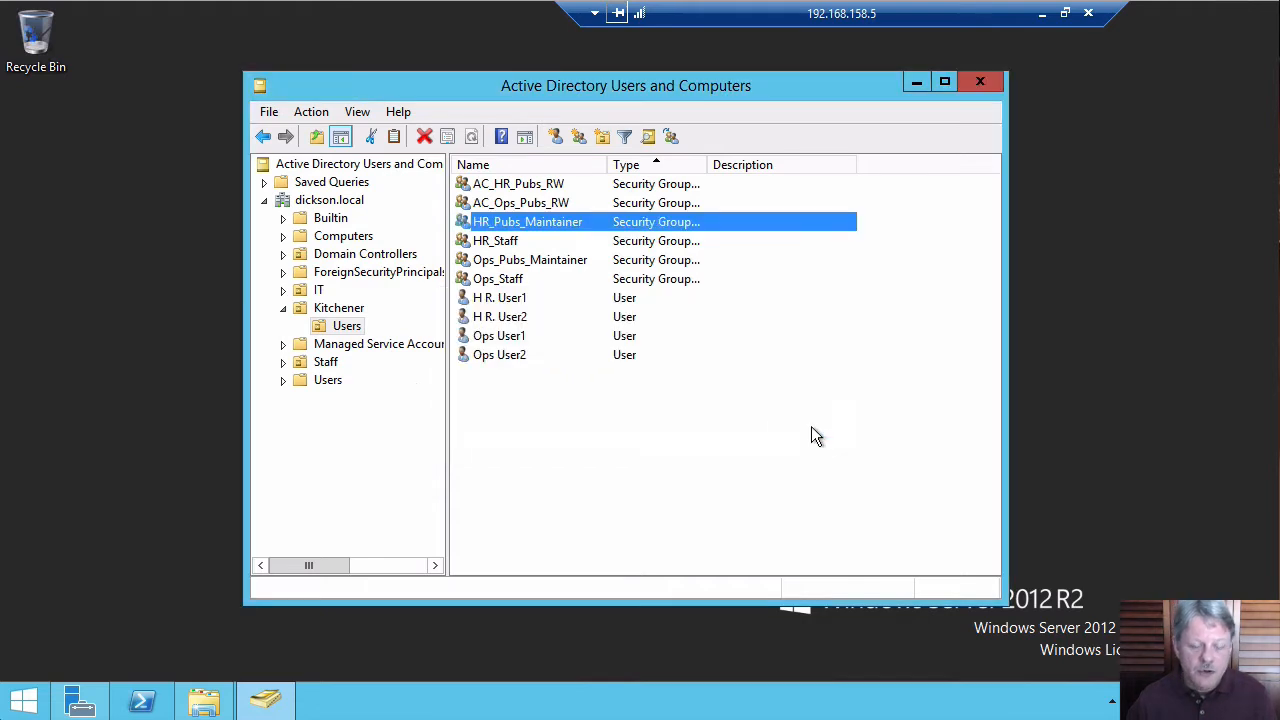
# Add the Ops_Pubs_Maintainer group to the AC_Ops_Pubs_RW group.
pyautogui.rightClick(538, 270)
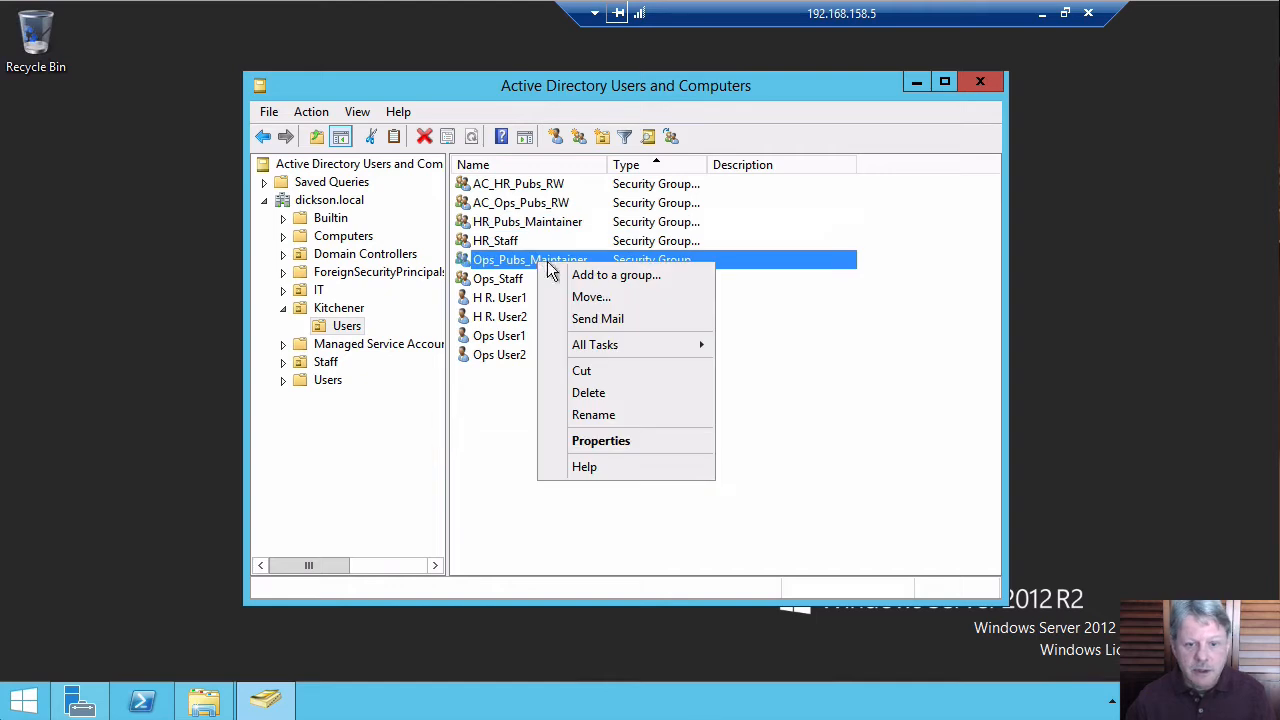
pyautogui.click(603, 280)
pyautogui.write('ac')
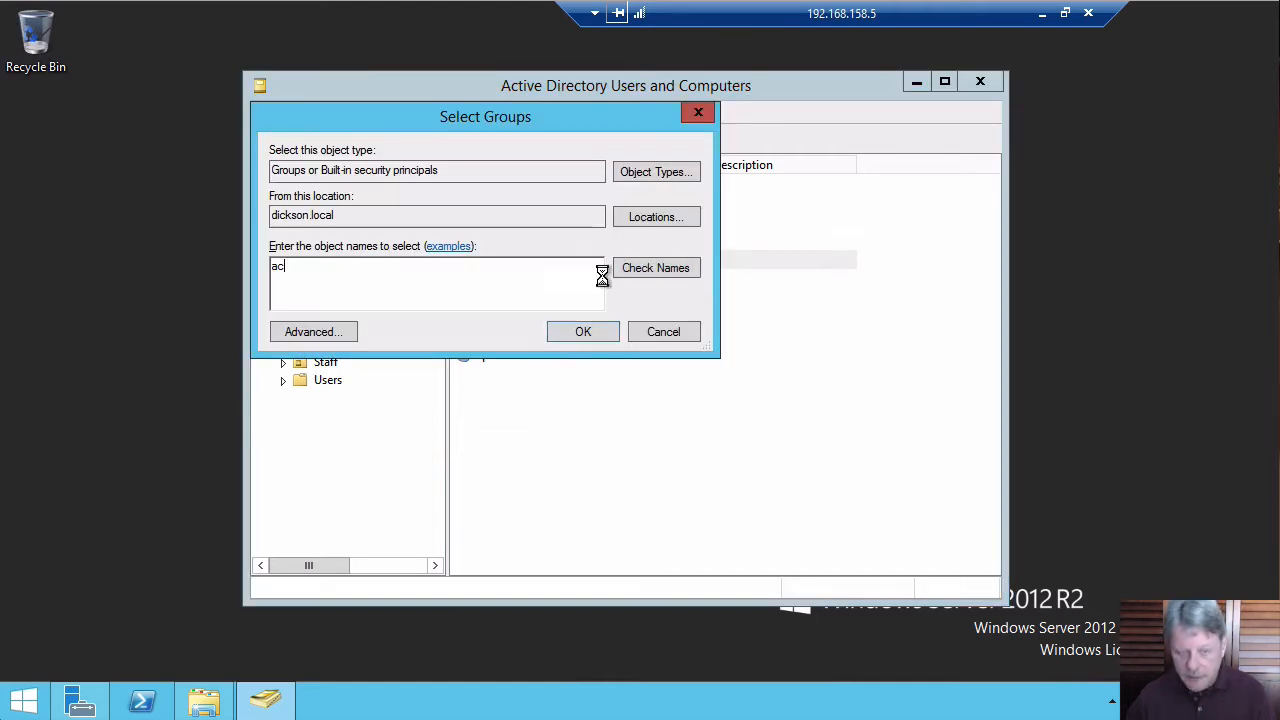
pyautogui.press('Return')
pyautogui.click(383, 289)
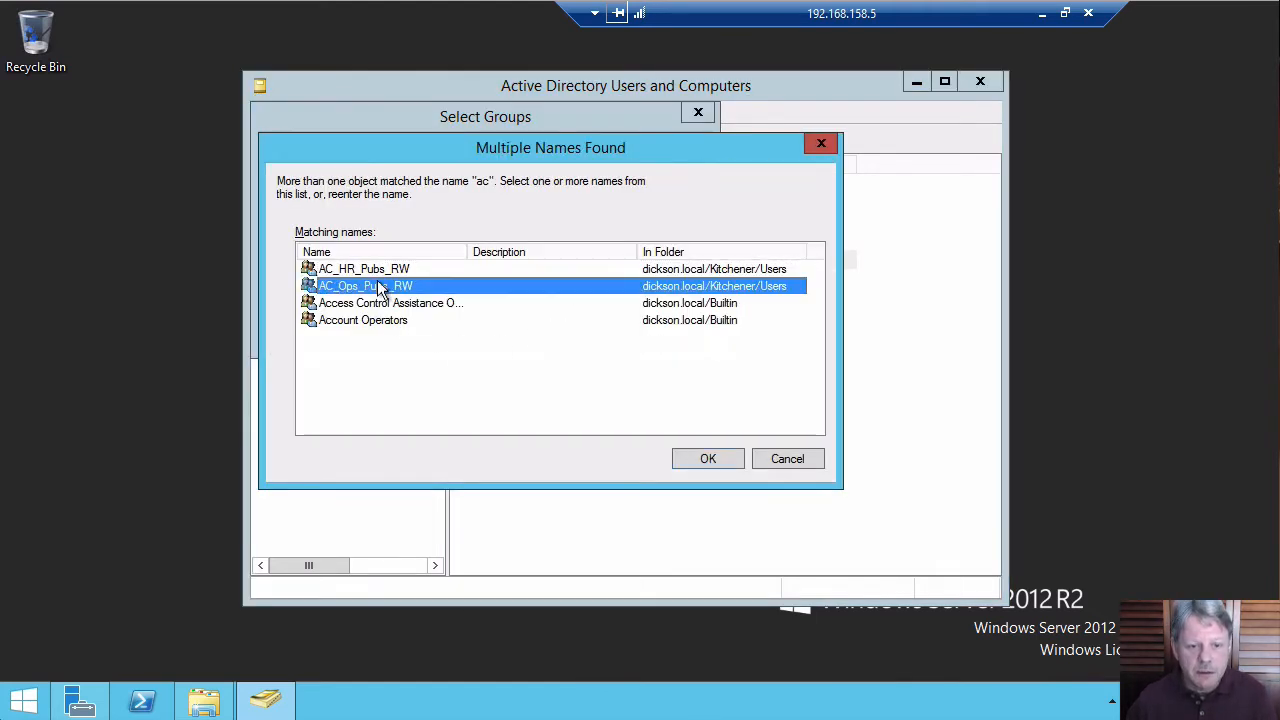
pyautogui.click(710, 458)
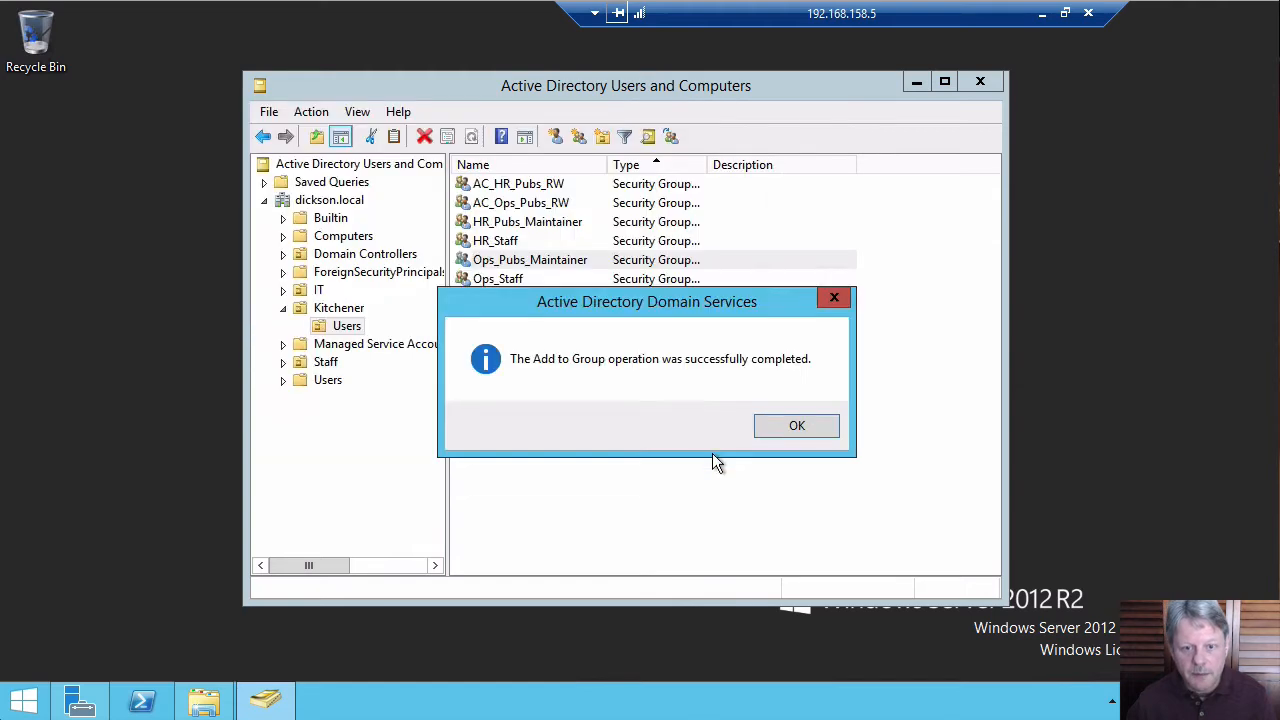
pyautogui.click(785, 430)
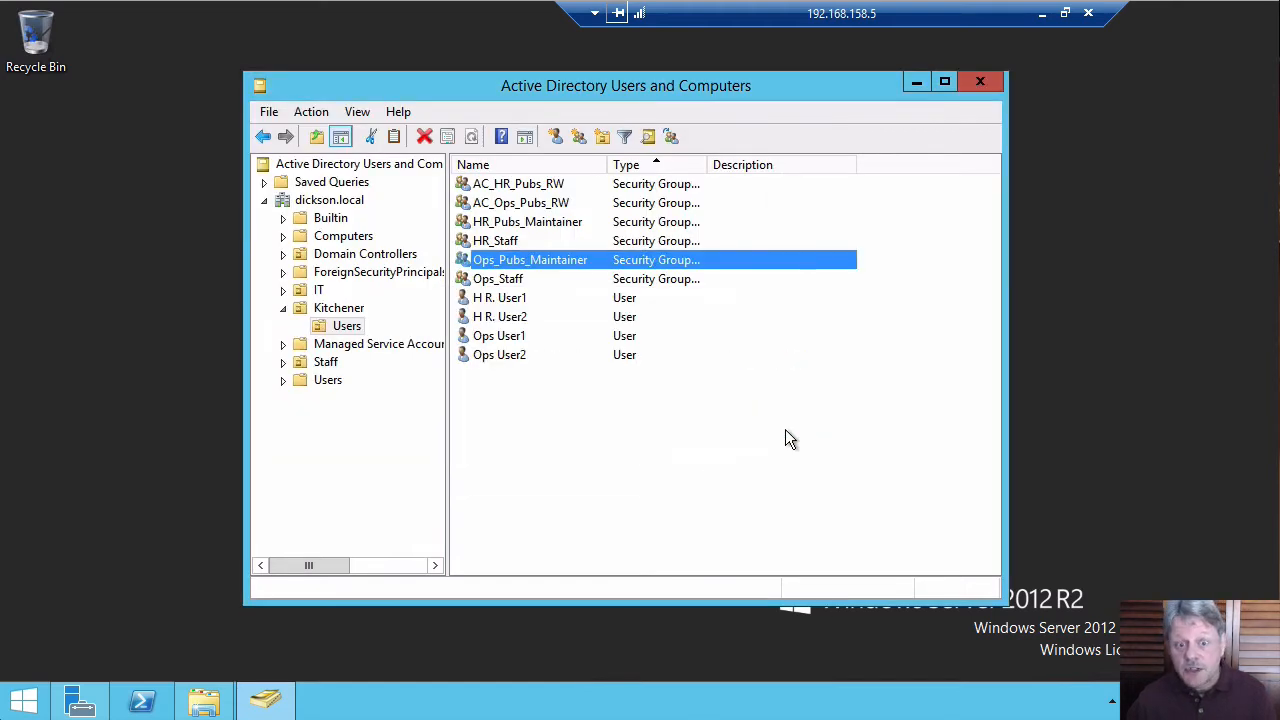
# Check the member lists of the AC_HR_Pubs_RW and HR_Pubs_Maintainer groups without changing them.
pyautogui.doubleClick(484, 188)
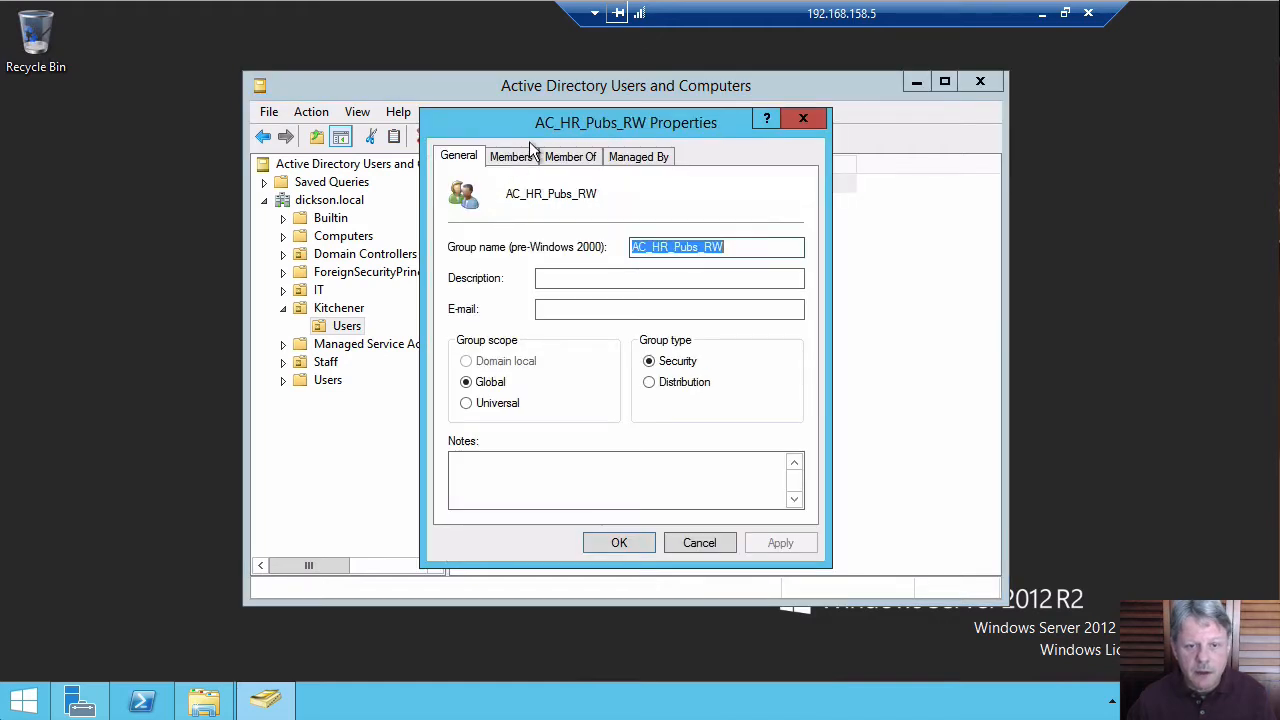
pyautogui.click(514, 158)
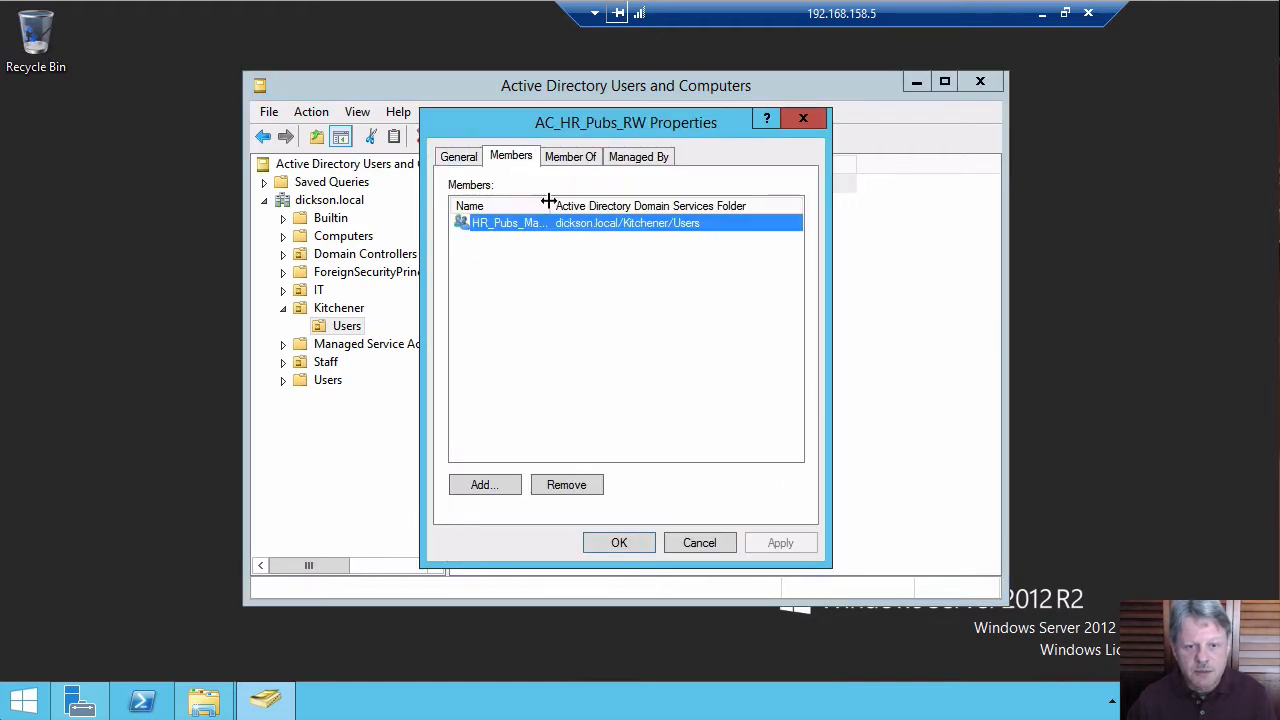
pyautogui.moveTo(549, 202); pyautogui.dragTo(618, 197)
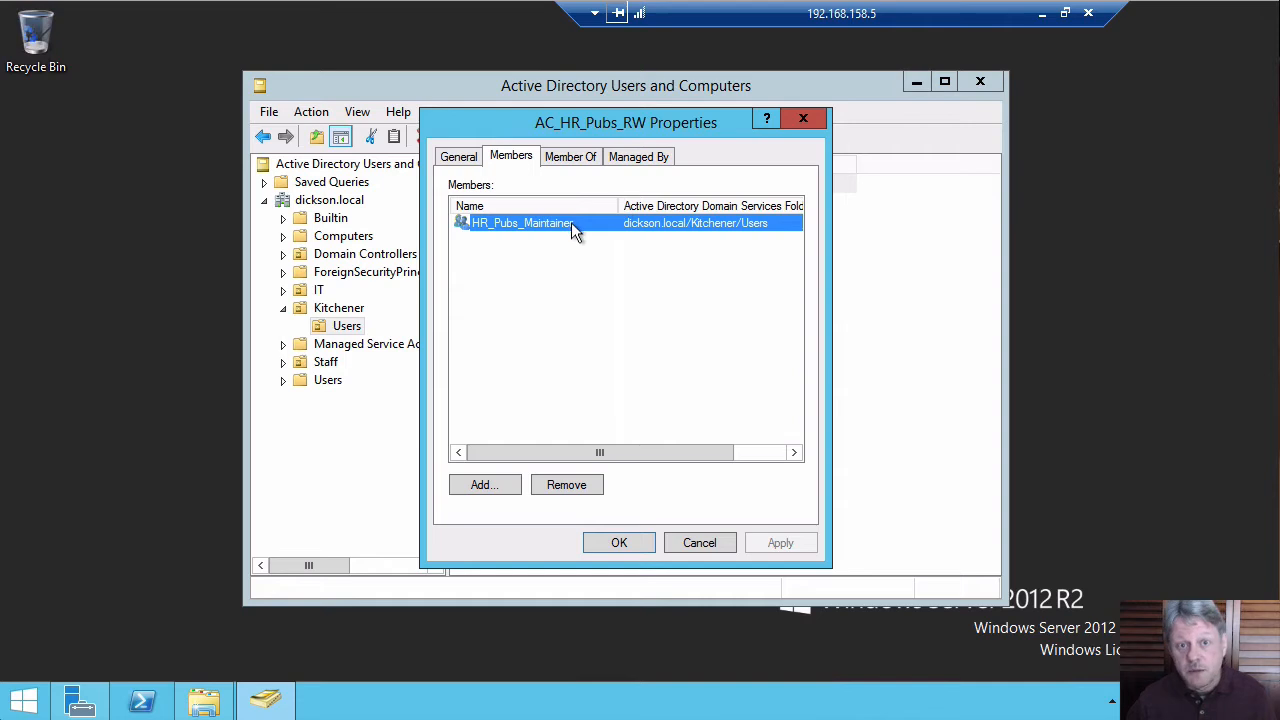
pyautogui.click(691, 541)
pyautogui.doubleClick(506, 224)
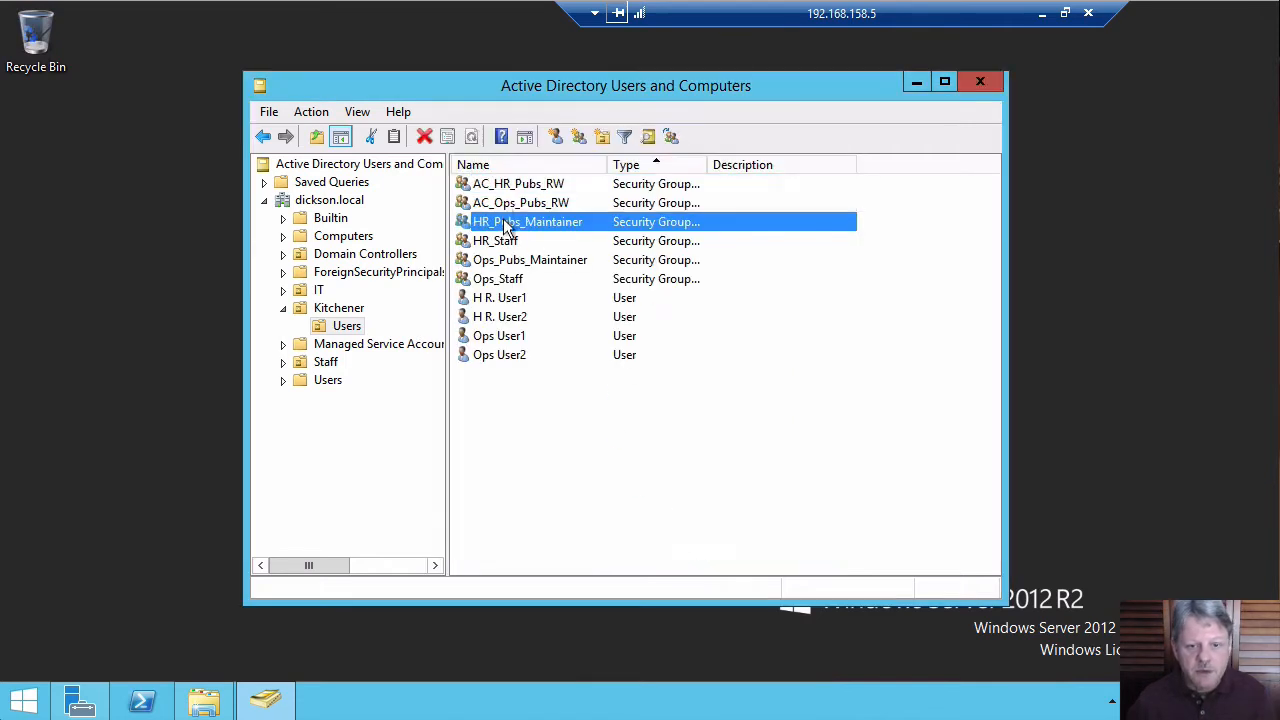
pyautogui.click(511, 157)
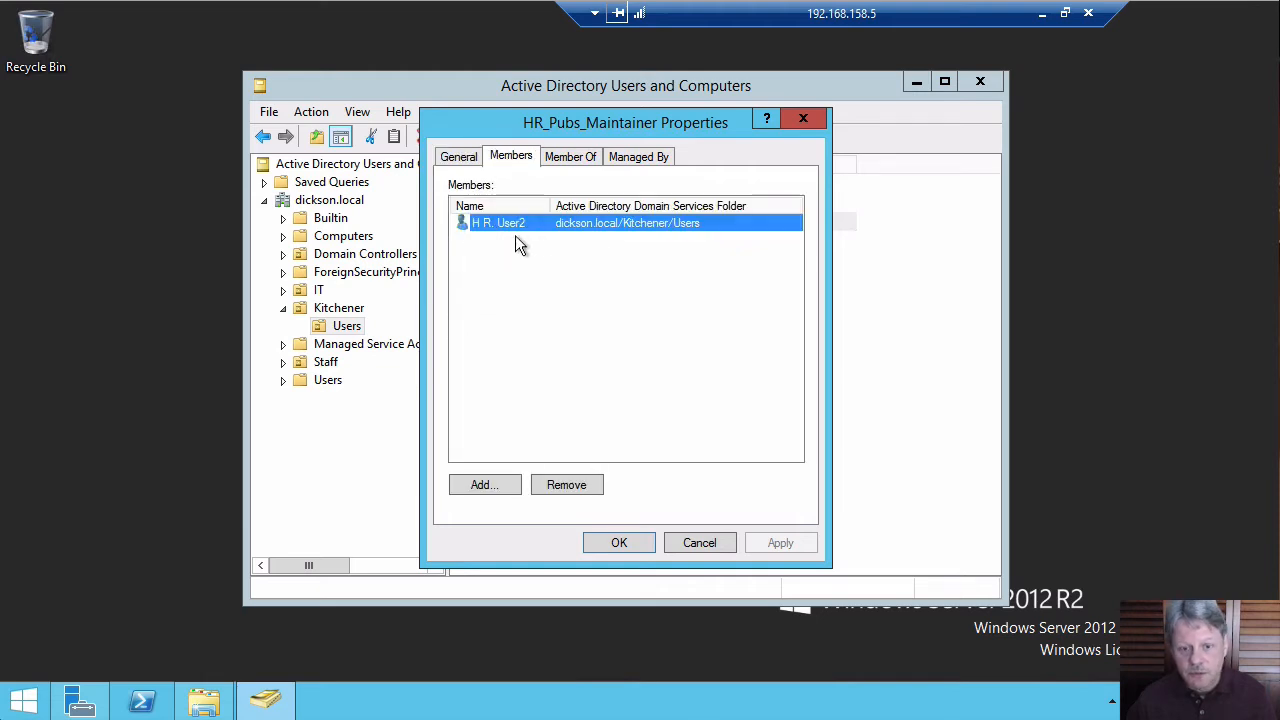
pyautogui.click(706, 541)
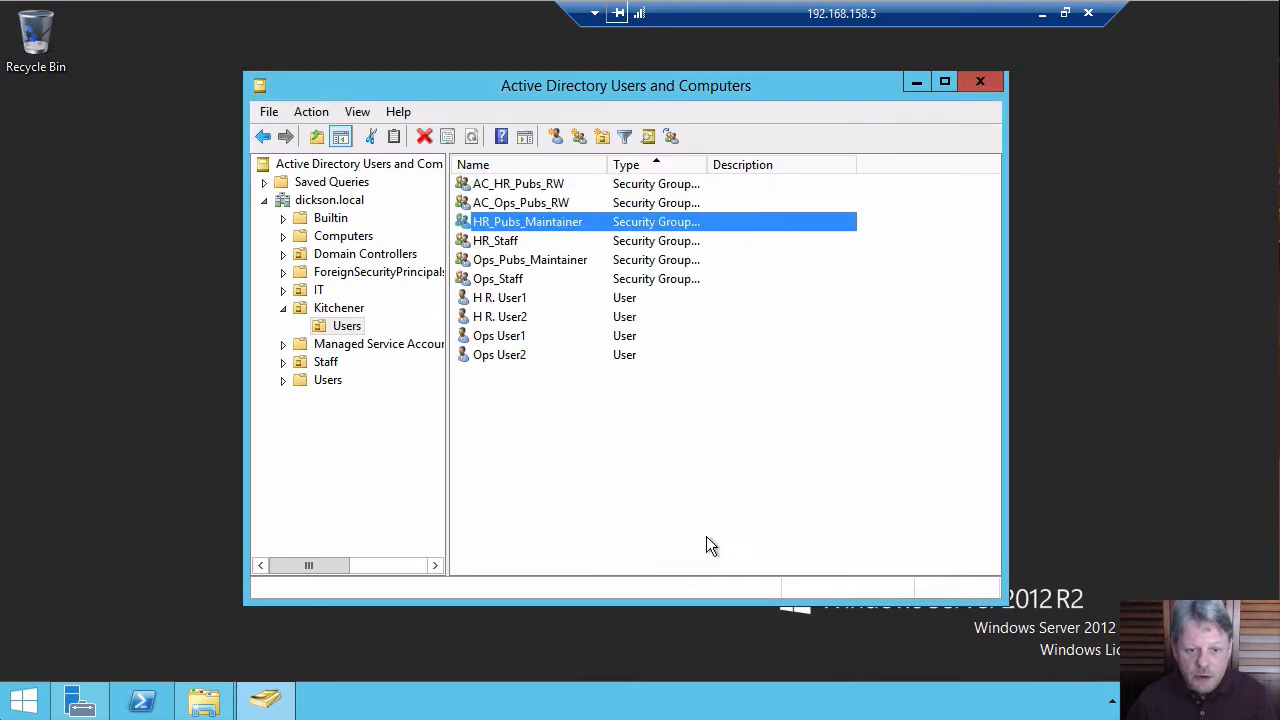
pyautogui.click(524, 318)
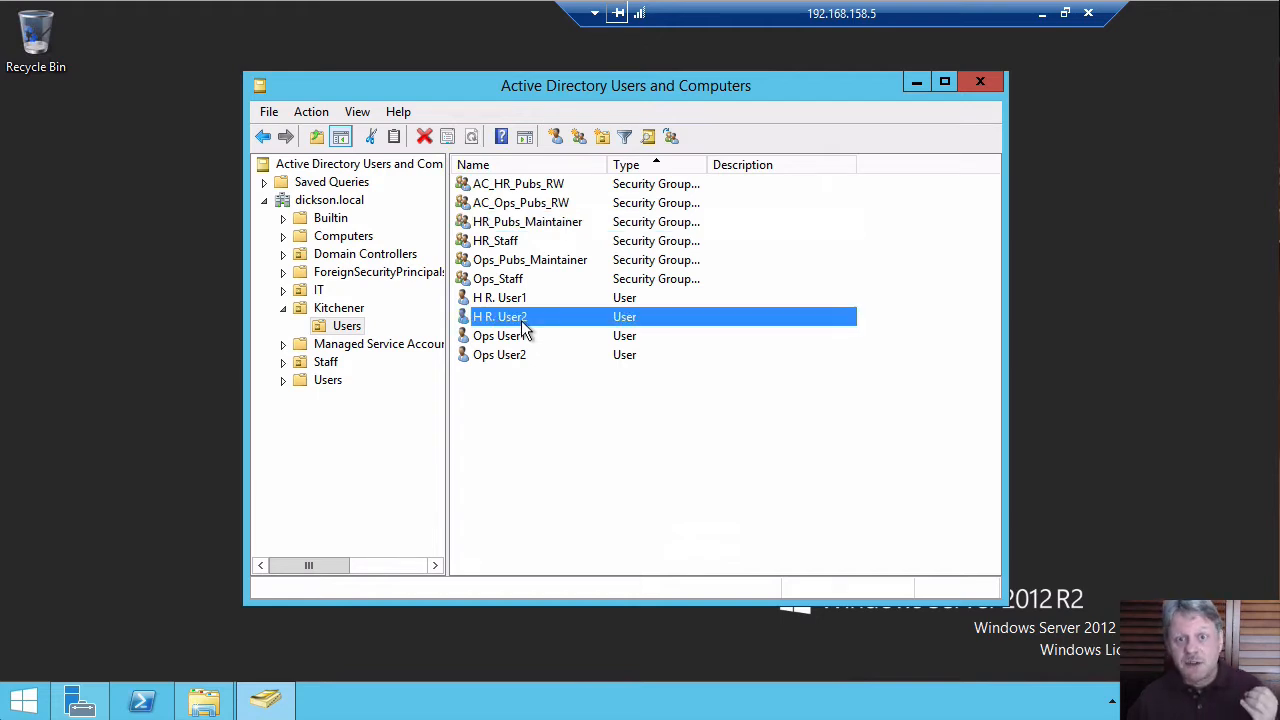
pyautogui.click(556, 227)
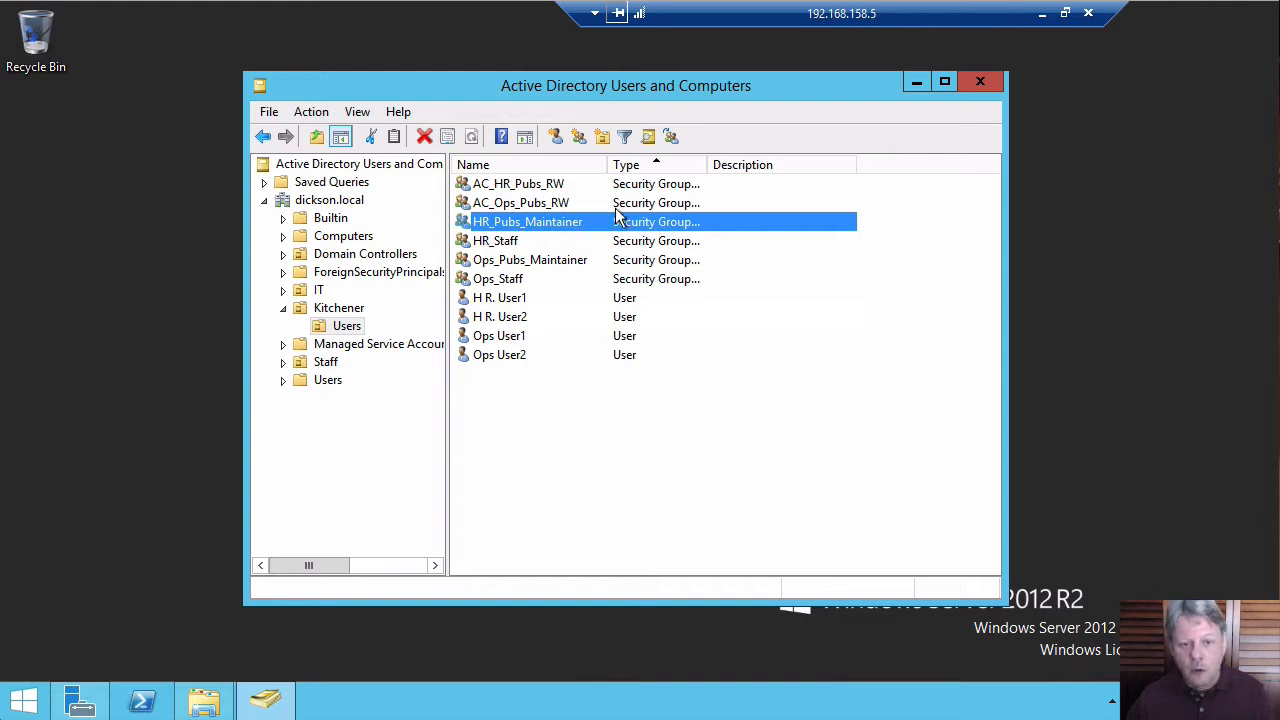
pyautogui.click(561, 188)
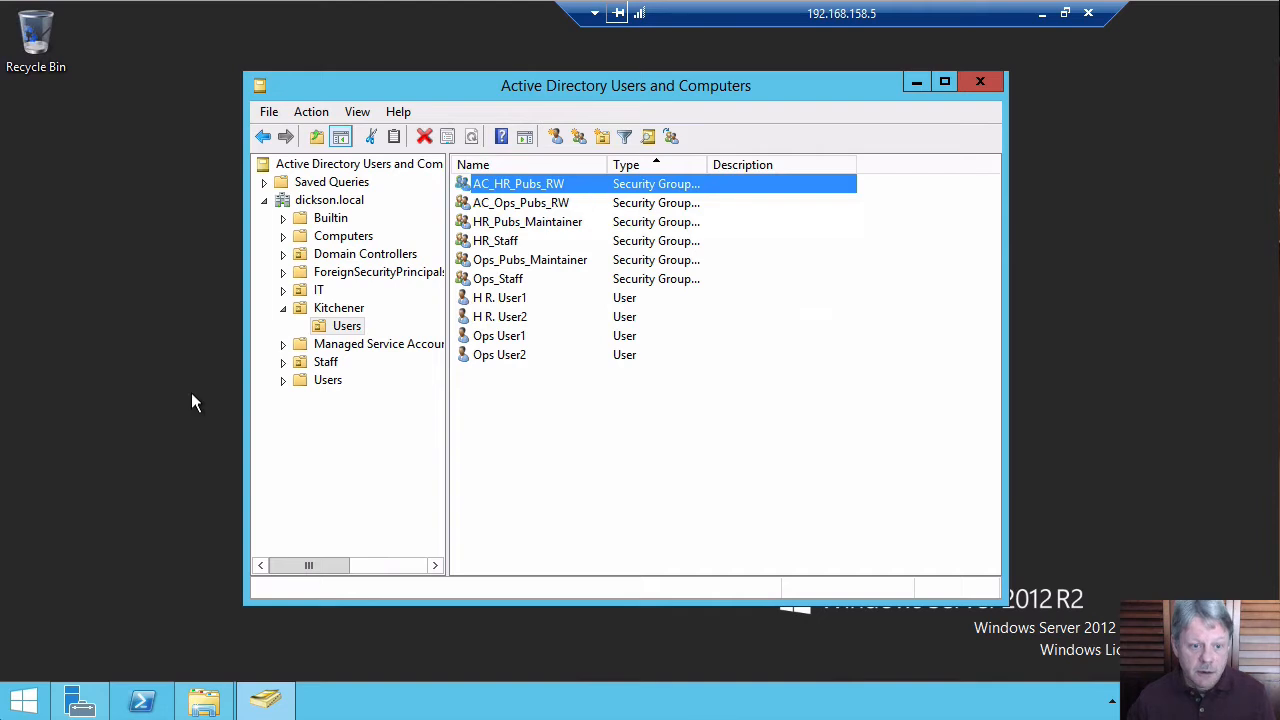
pyautogui.click(127, 419)
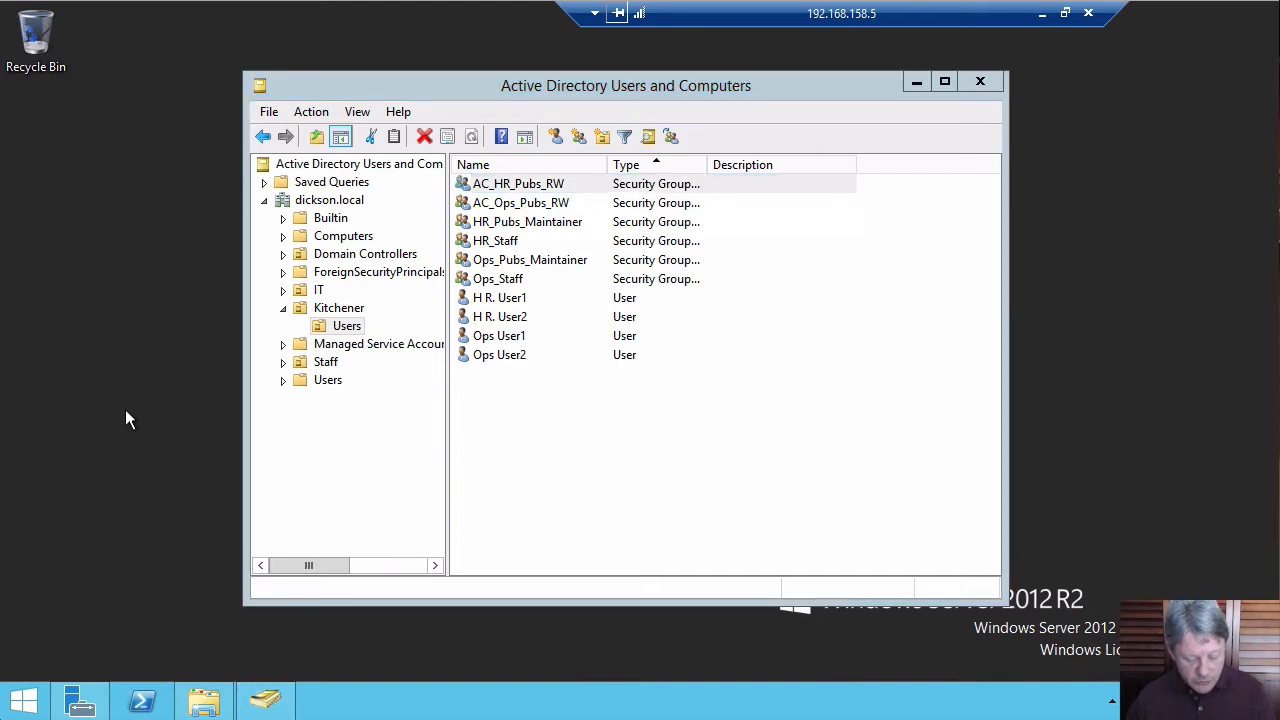
# Switch to File Explorer and look inside the Publications folder on Data (G:).
pyautogui.hotkey('alt', 'Tab')
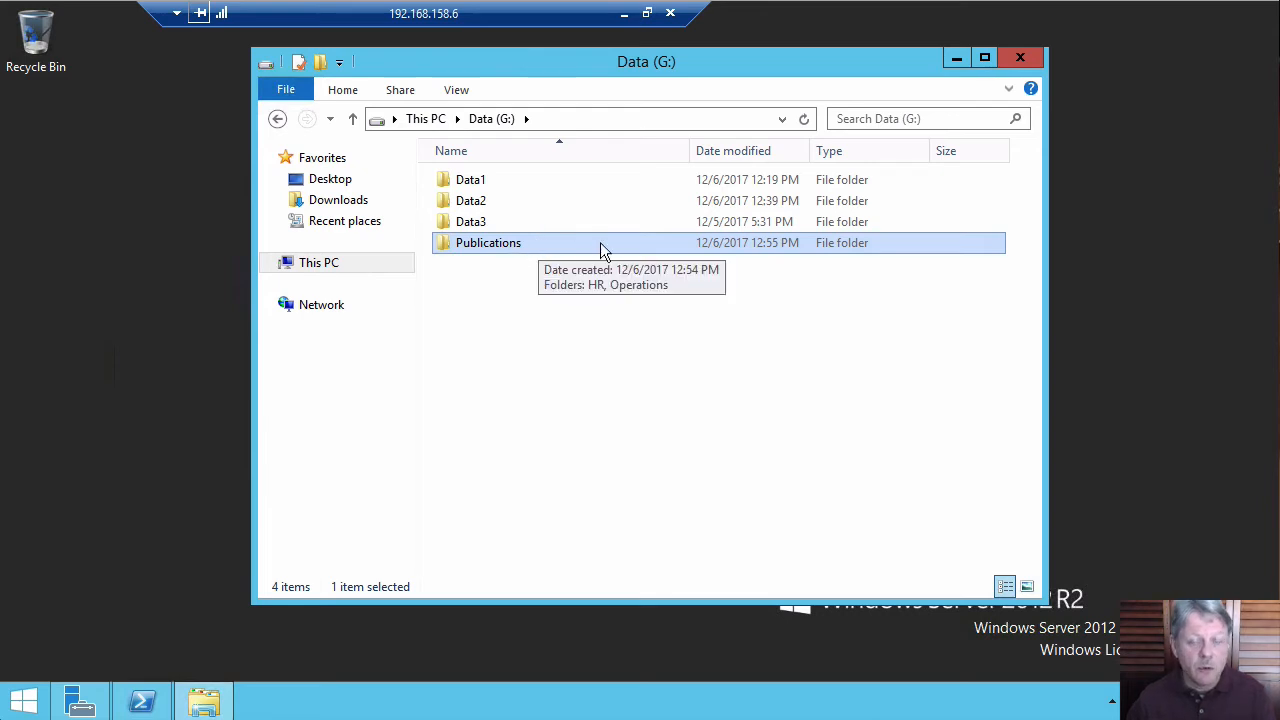
pyautogui.doubleClick(448, 245)
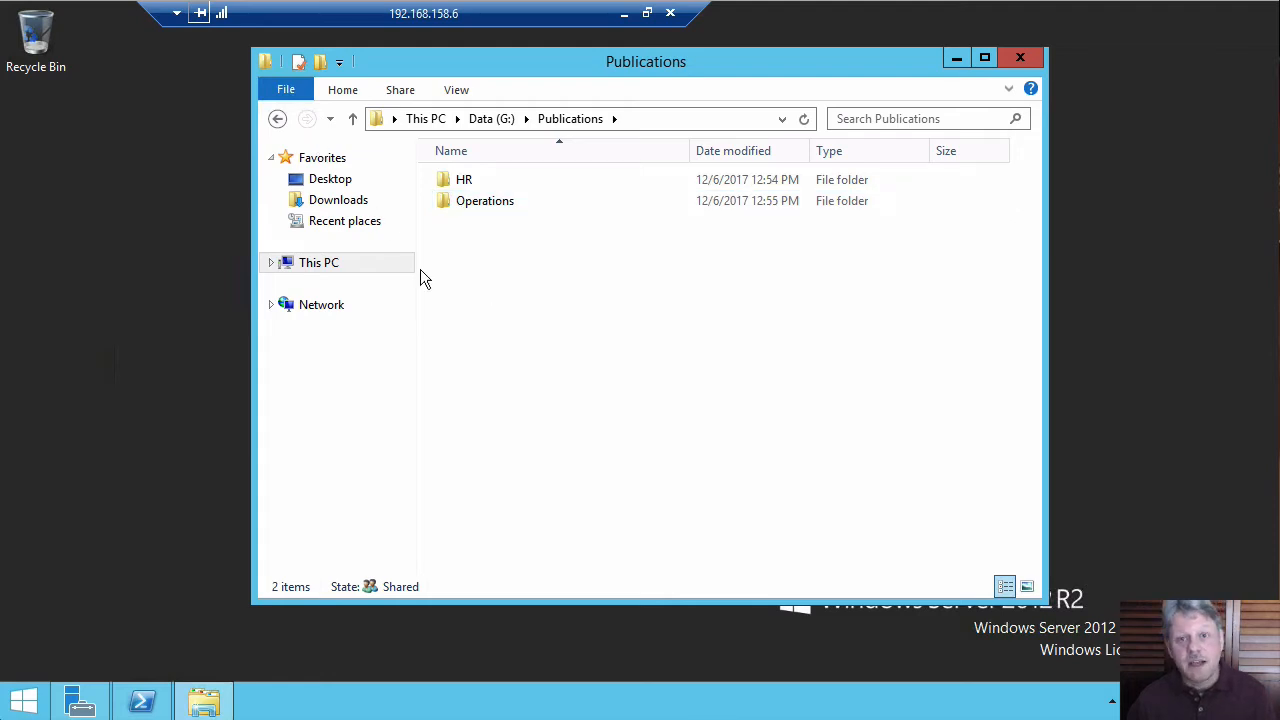
pyautogui.click(277, 119)
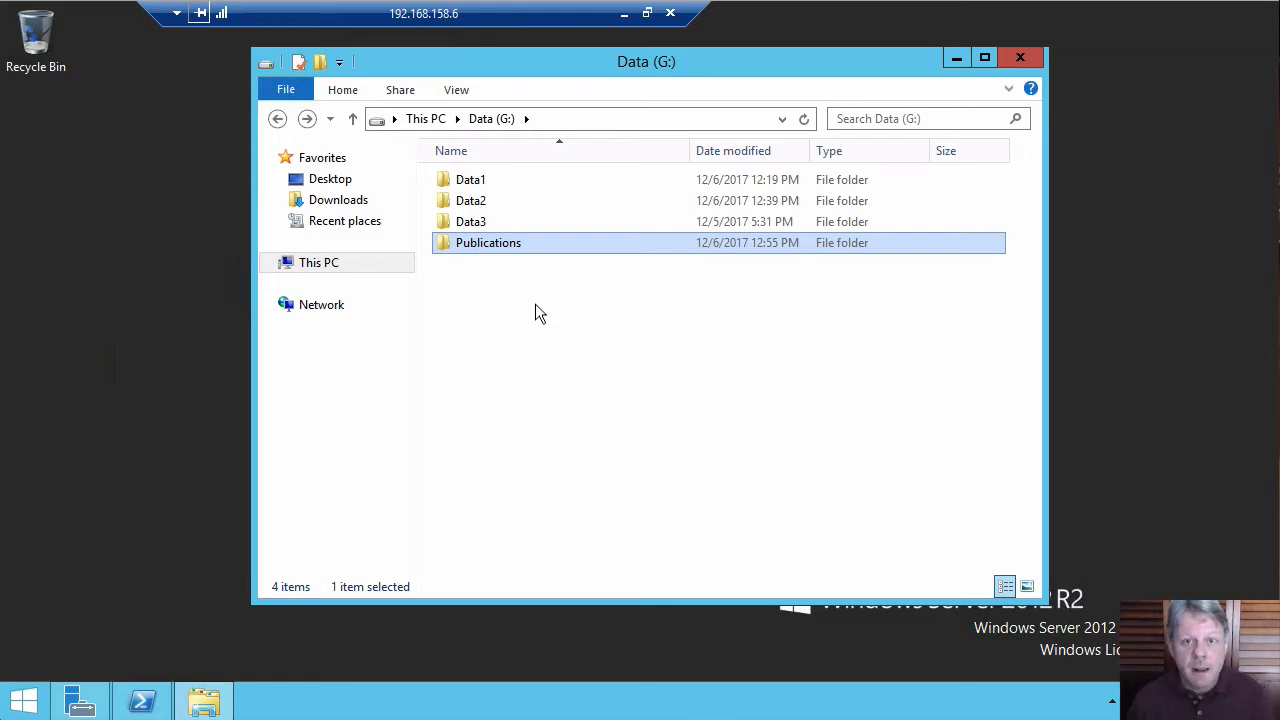
# Open the Publications folder's advanced security settings and disable inheritance, converting inherited permissions into explicit permissions.
pyautogui.rightClick(481, 244)
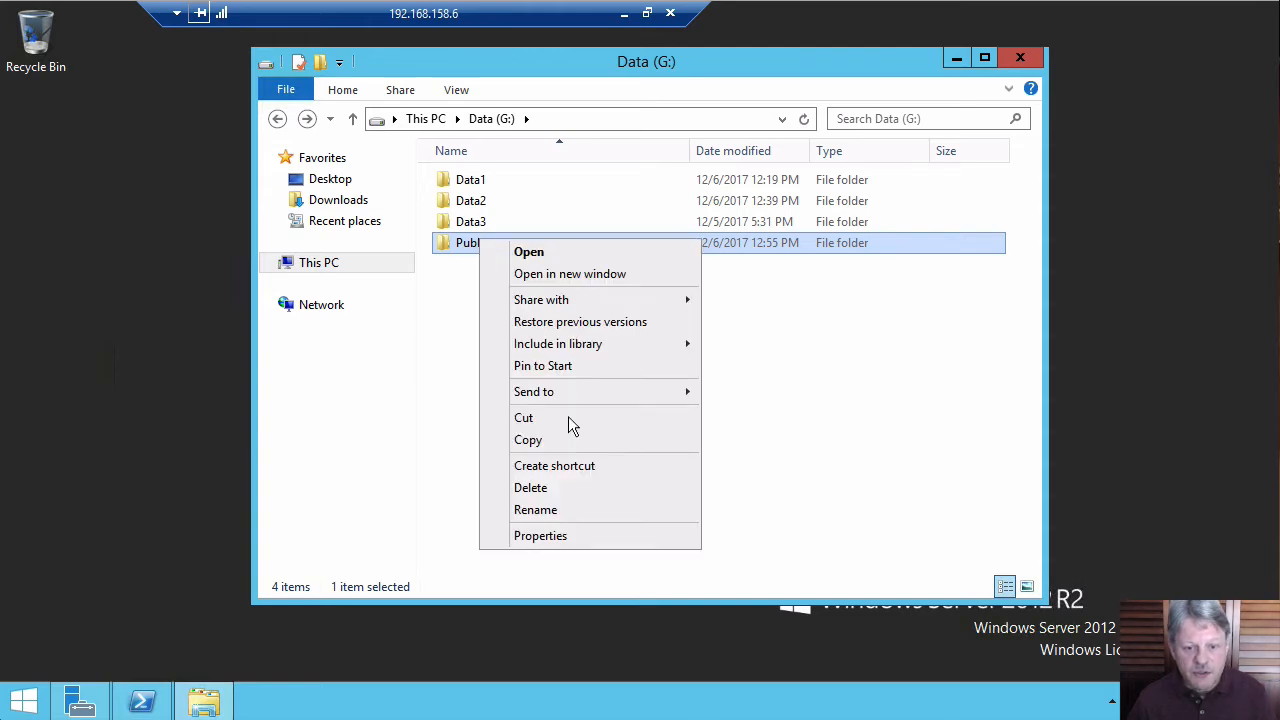
pyautogui.click(549, 536)
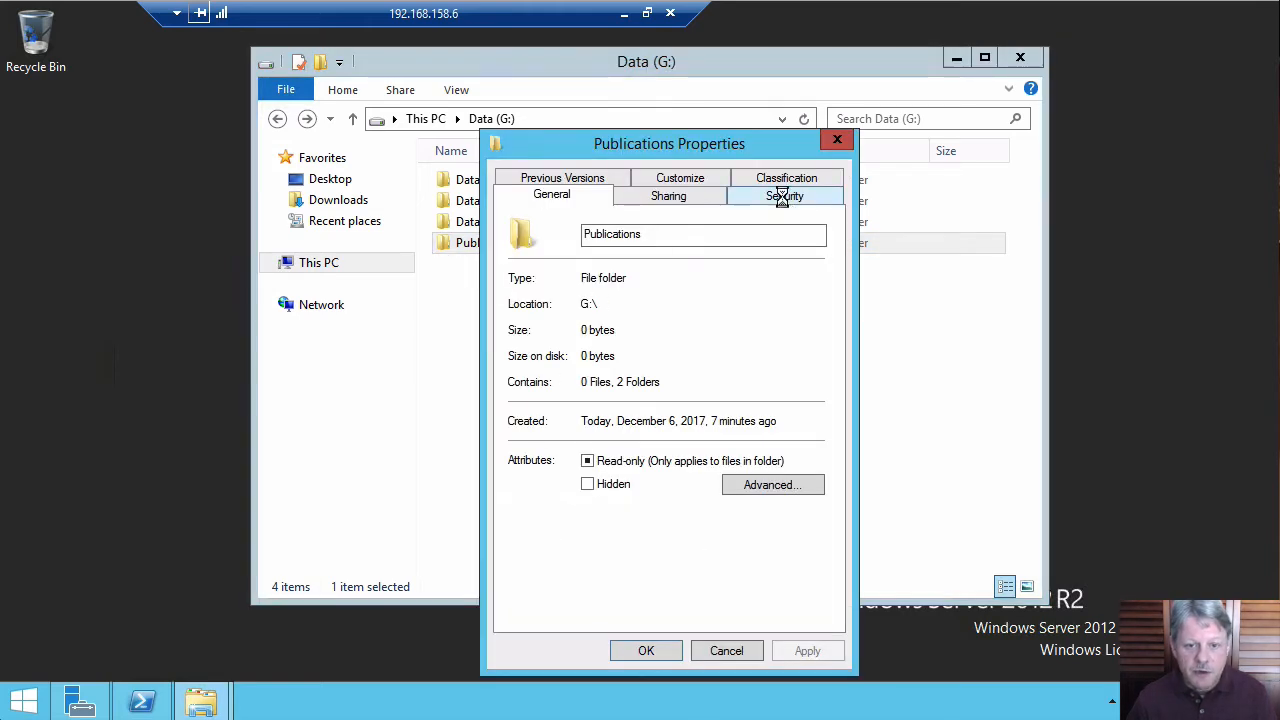
pyautogui.click(783, 197)
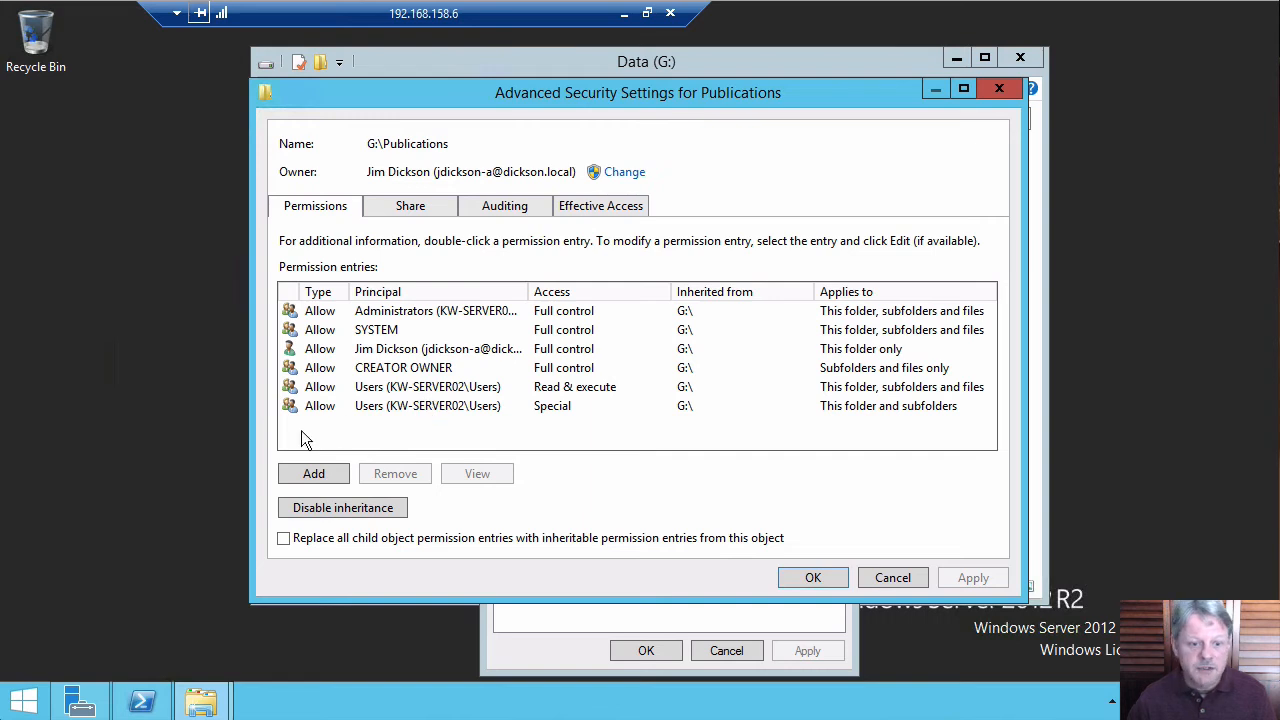
pyautogui.click(337, 510)
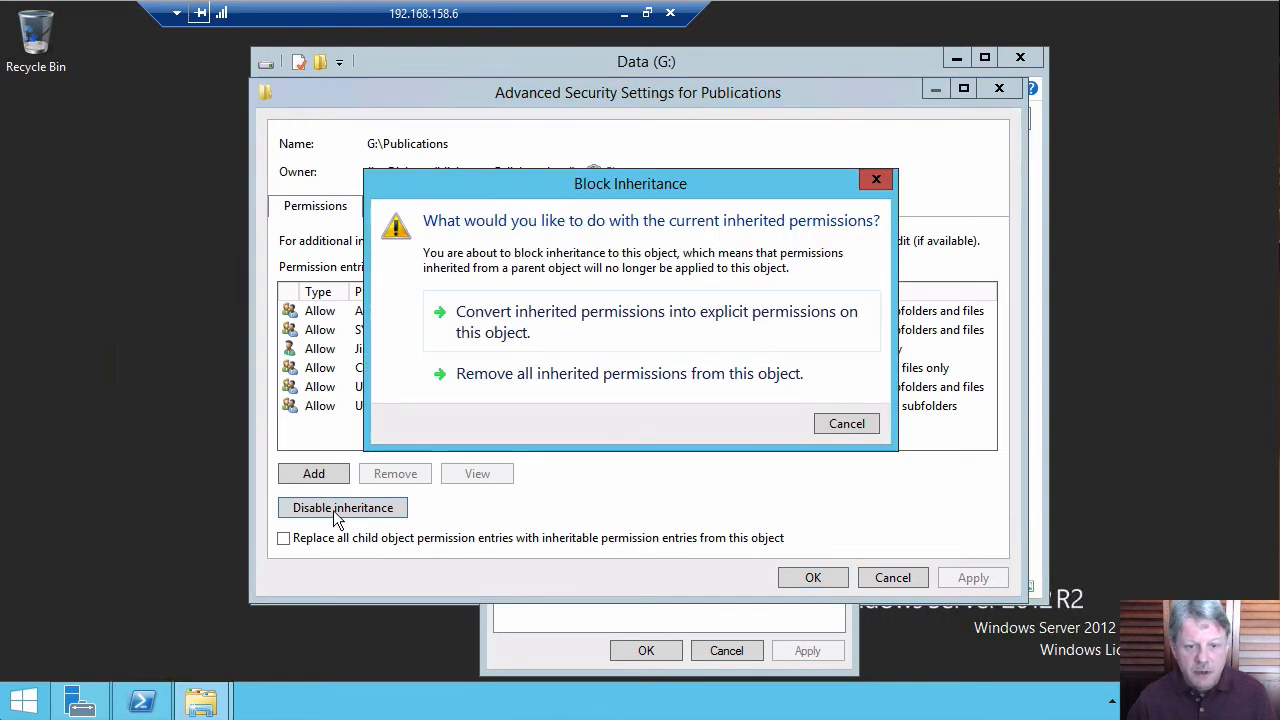
pyautogui.click(533, 317)
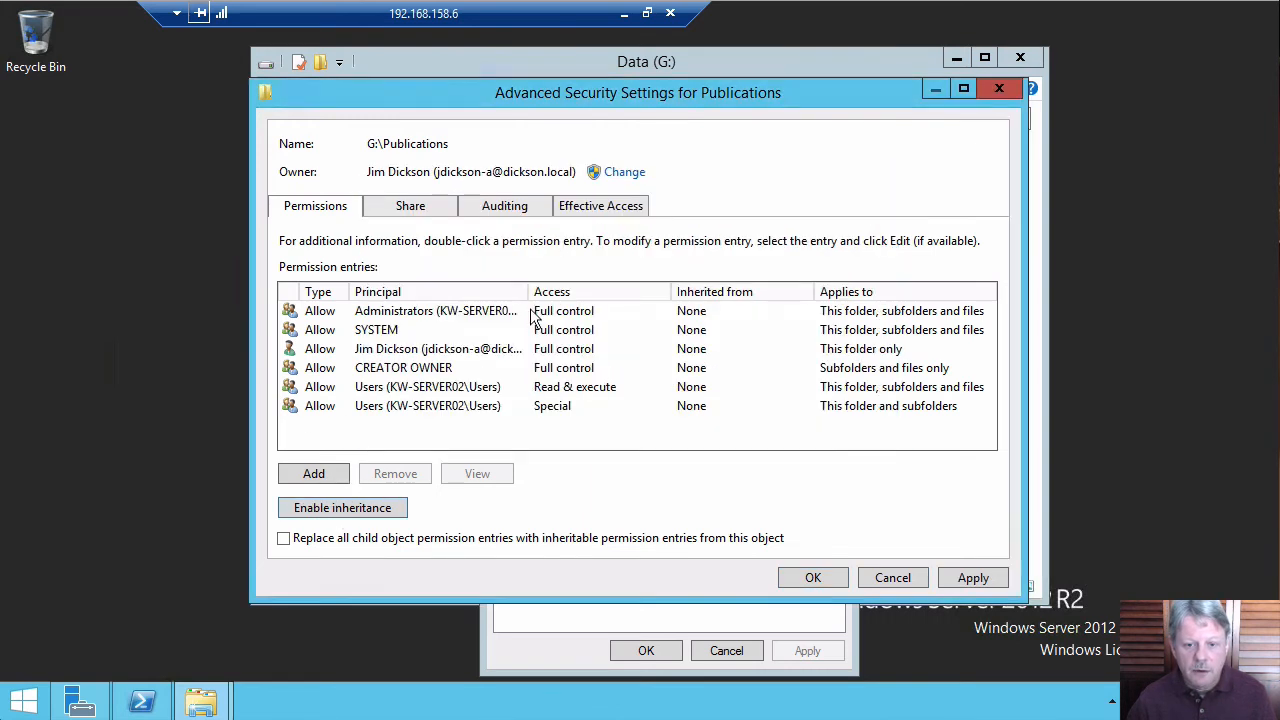
# Remove the Users (KW-SERVER02\Users) Special permission entry and confirm the Publications security changes.
pyautogui.click(468, 407)
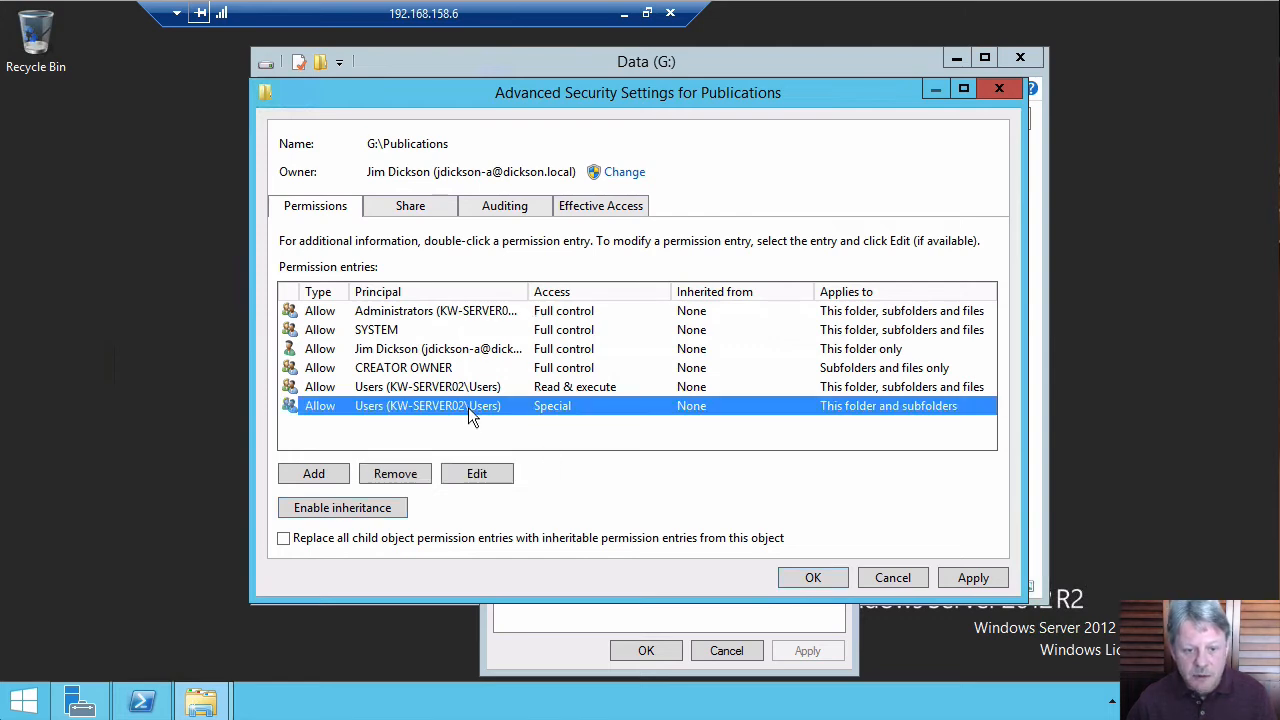
pyautogui.click(412, 475)
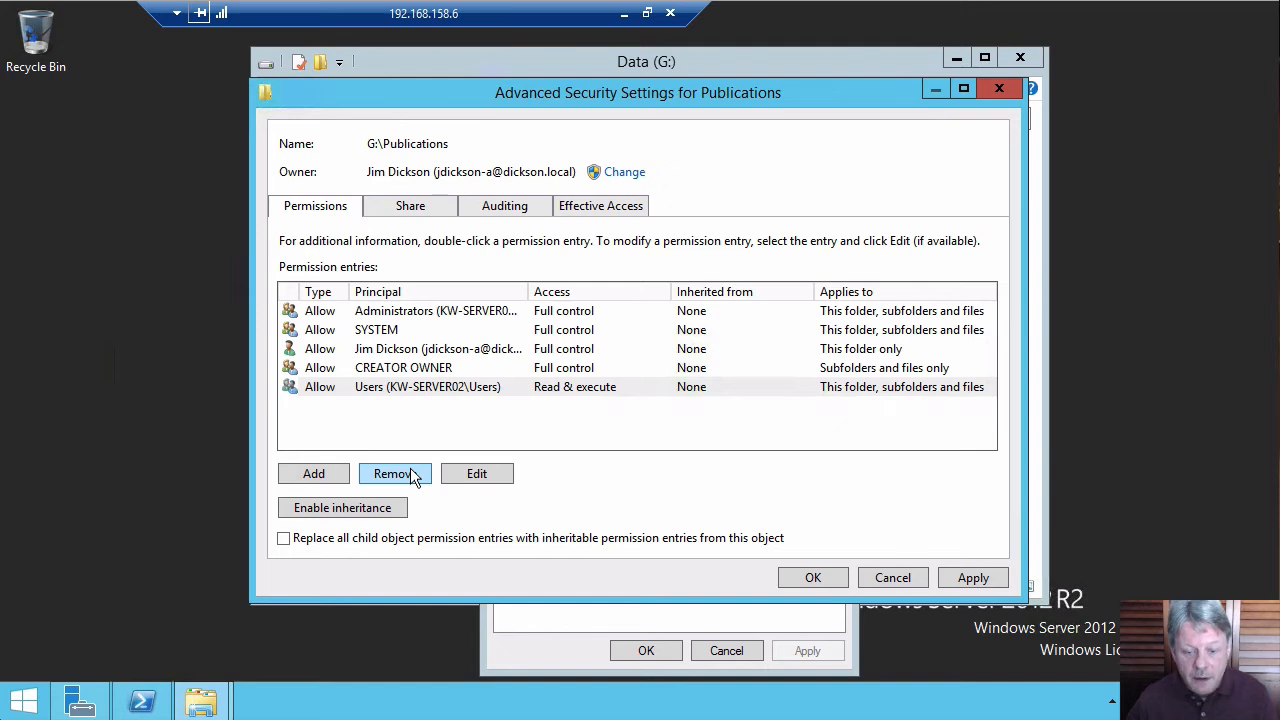
pyautogui.click(814, 578)
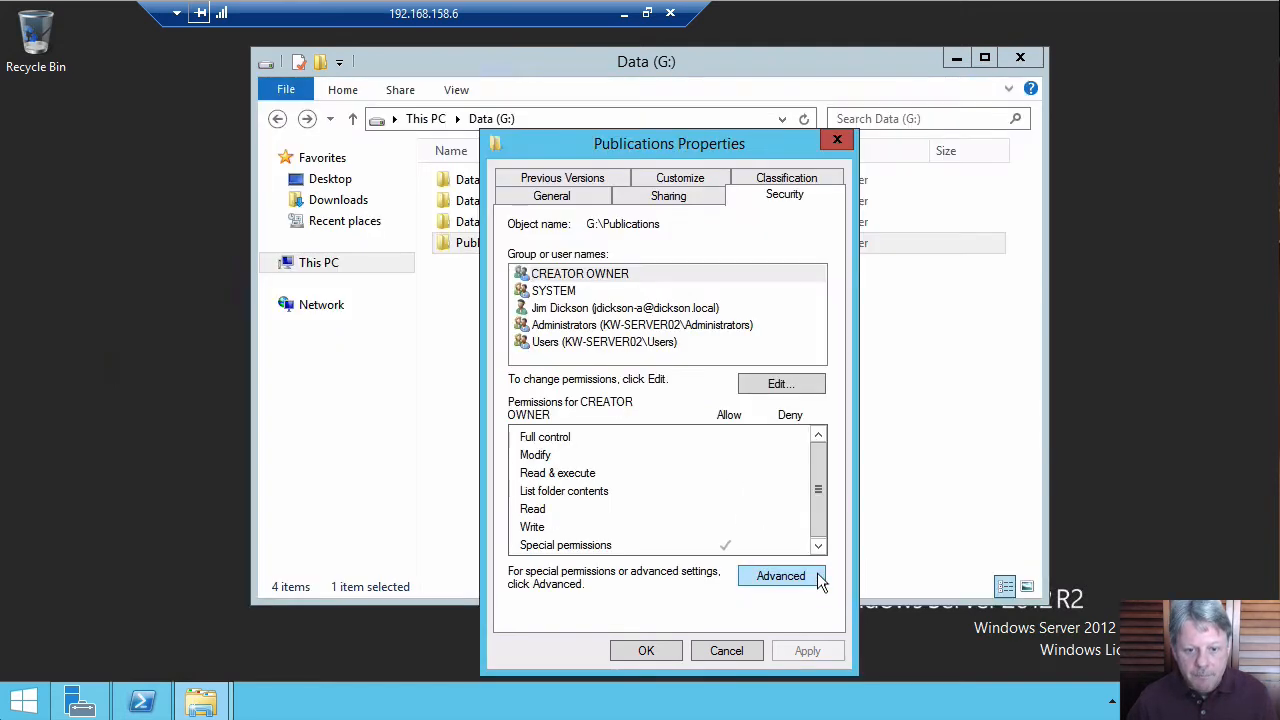
pyautogui.click(646, 651)
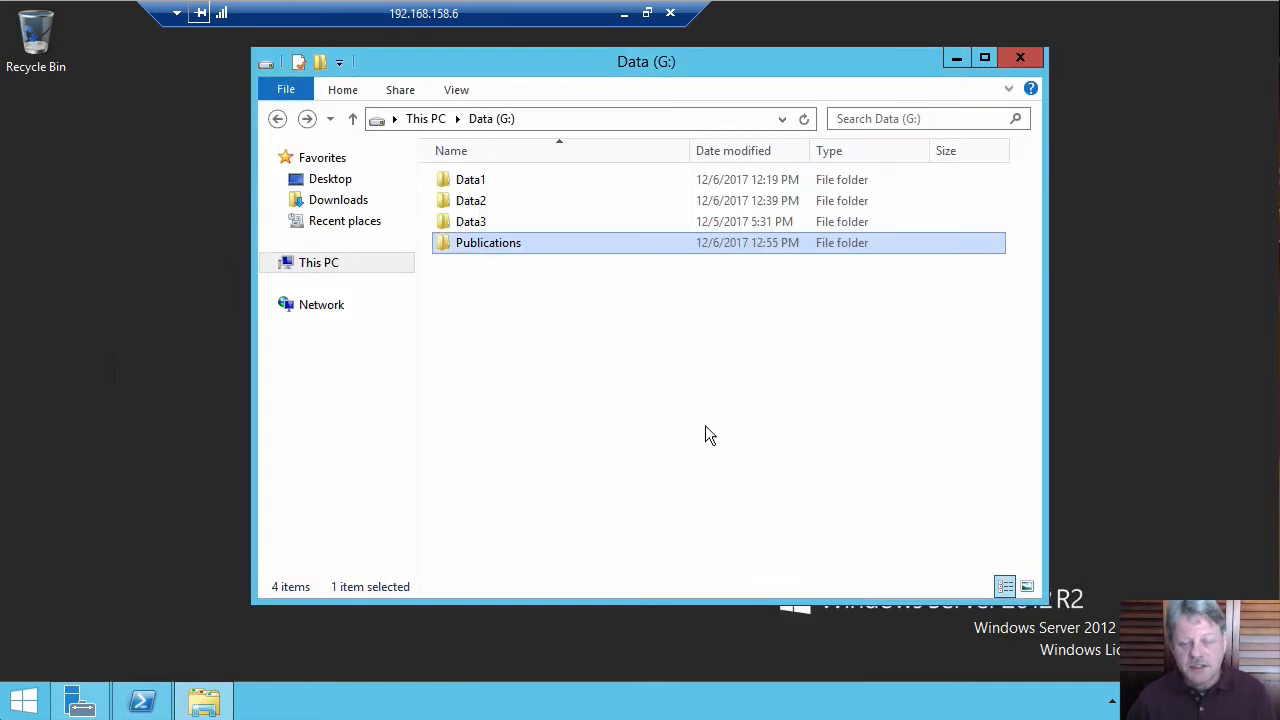
# Open the HR subfolder inside Publications and bring up its advanced security settings.
pyautogui.doubleClick(449, 248)
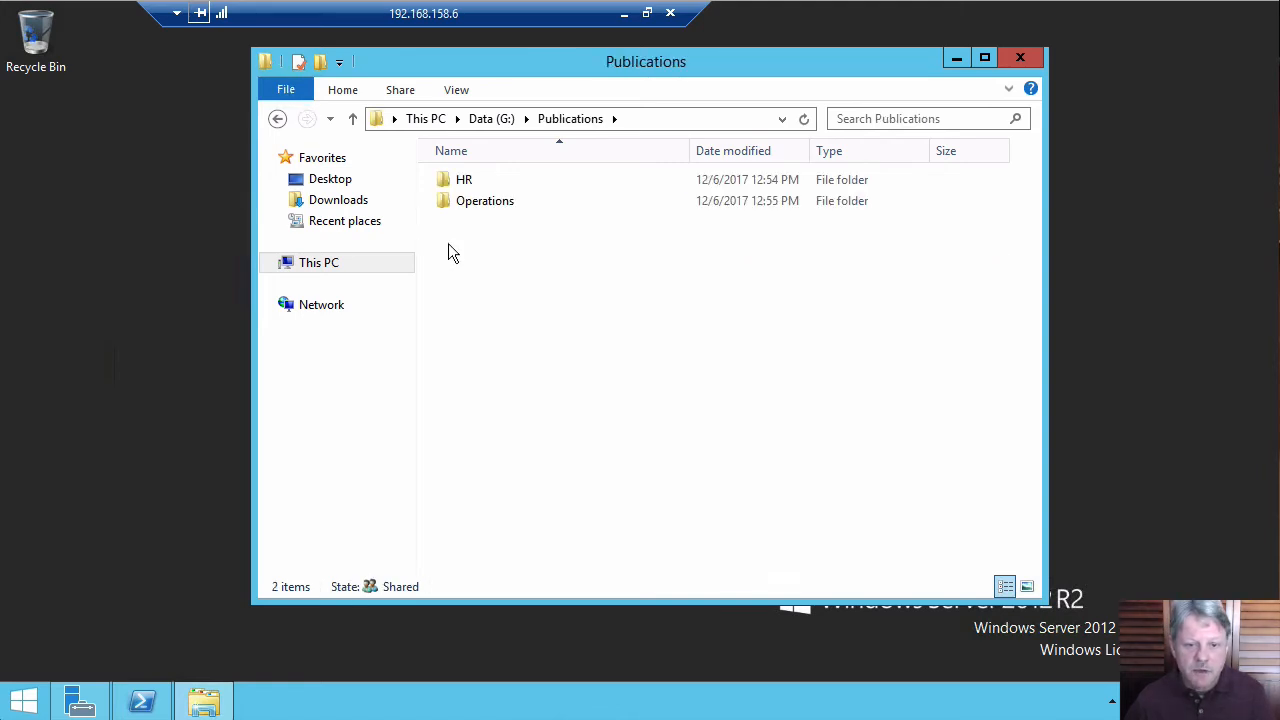
pyautogui.rightClick(458, 185)
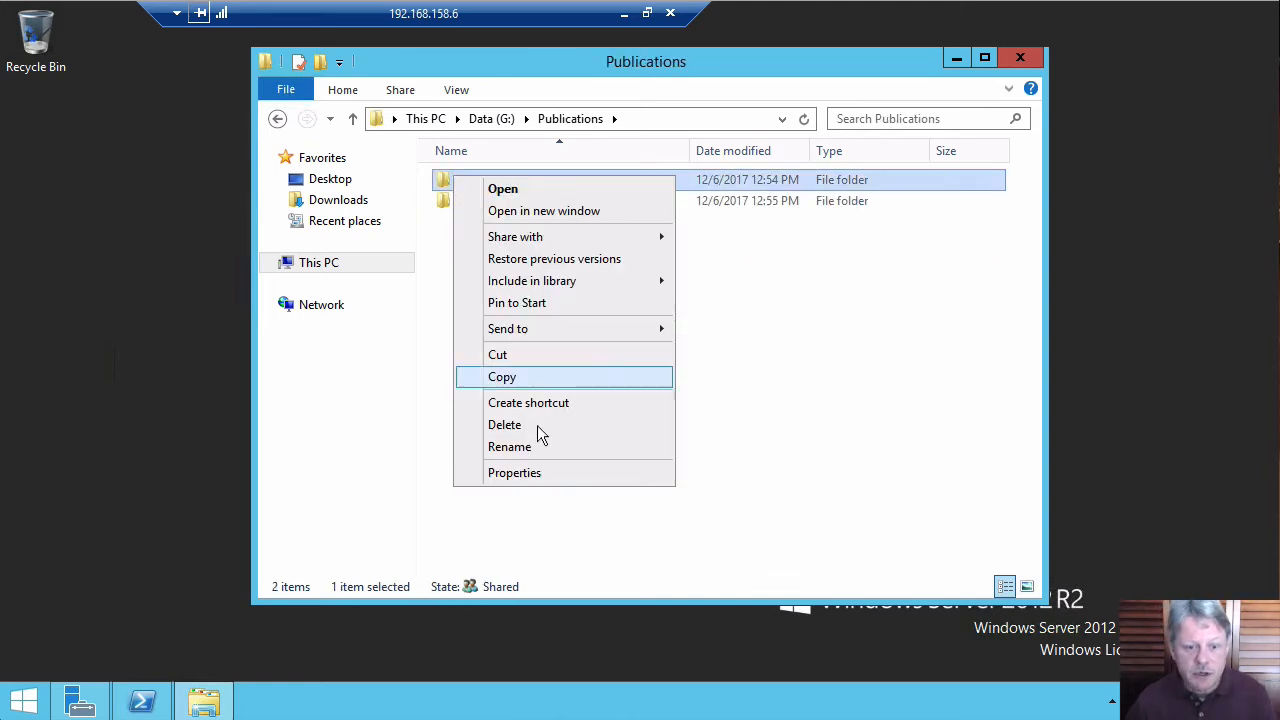
pyautogui.click(527, 473)
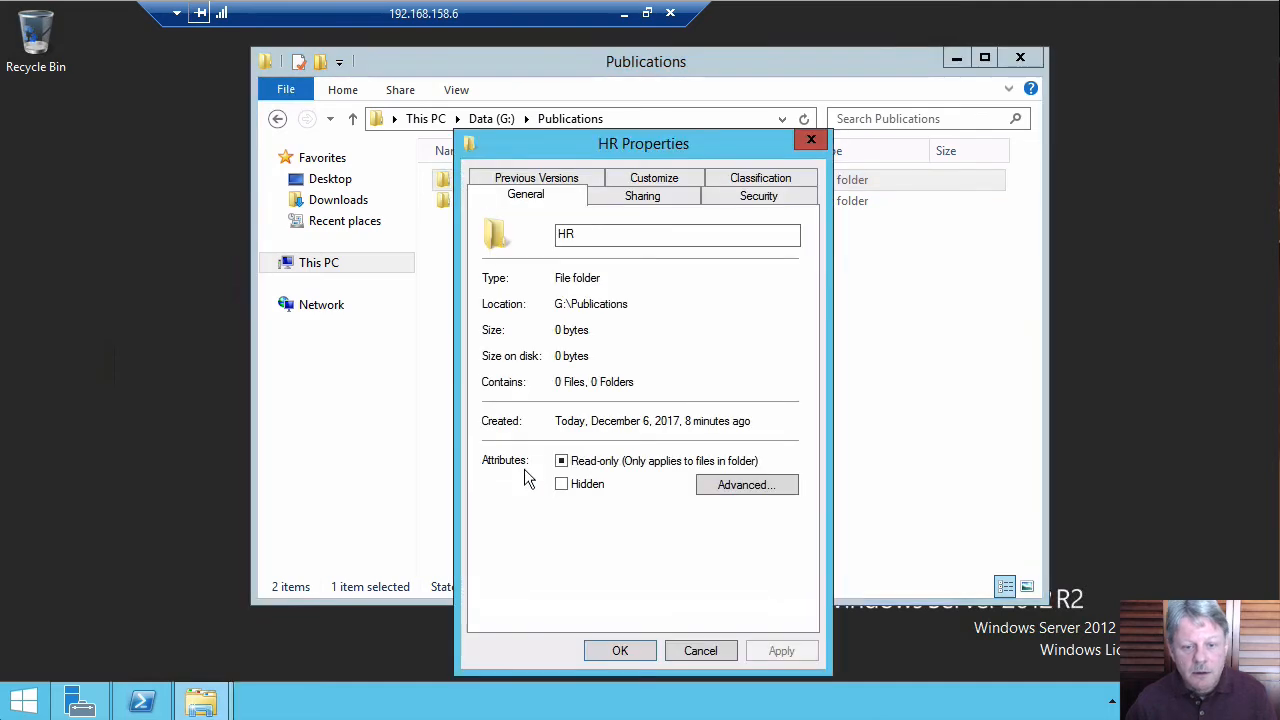
pyautogui.click(783, 200)
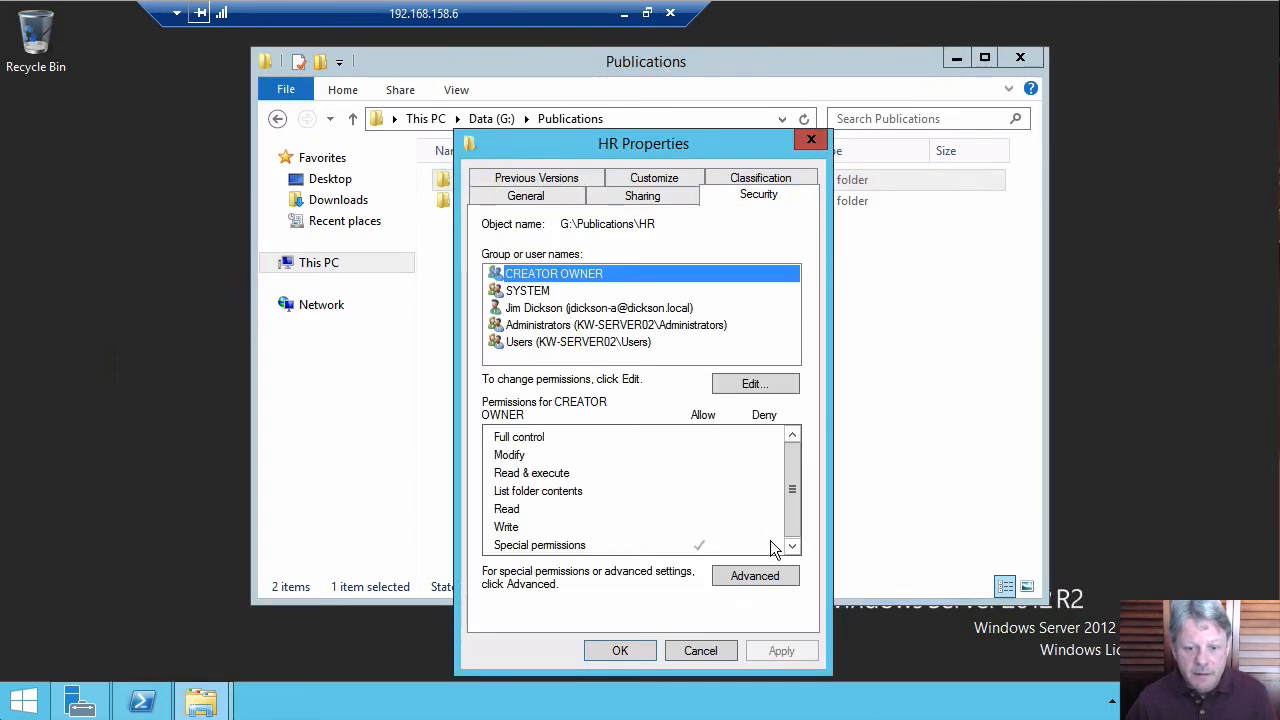
pyautogui.click(770, 583)
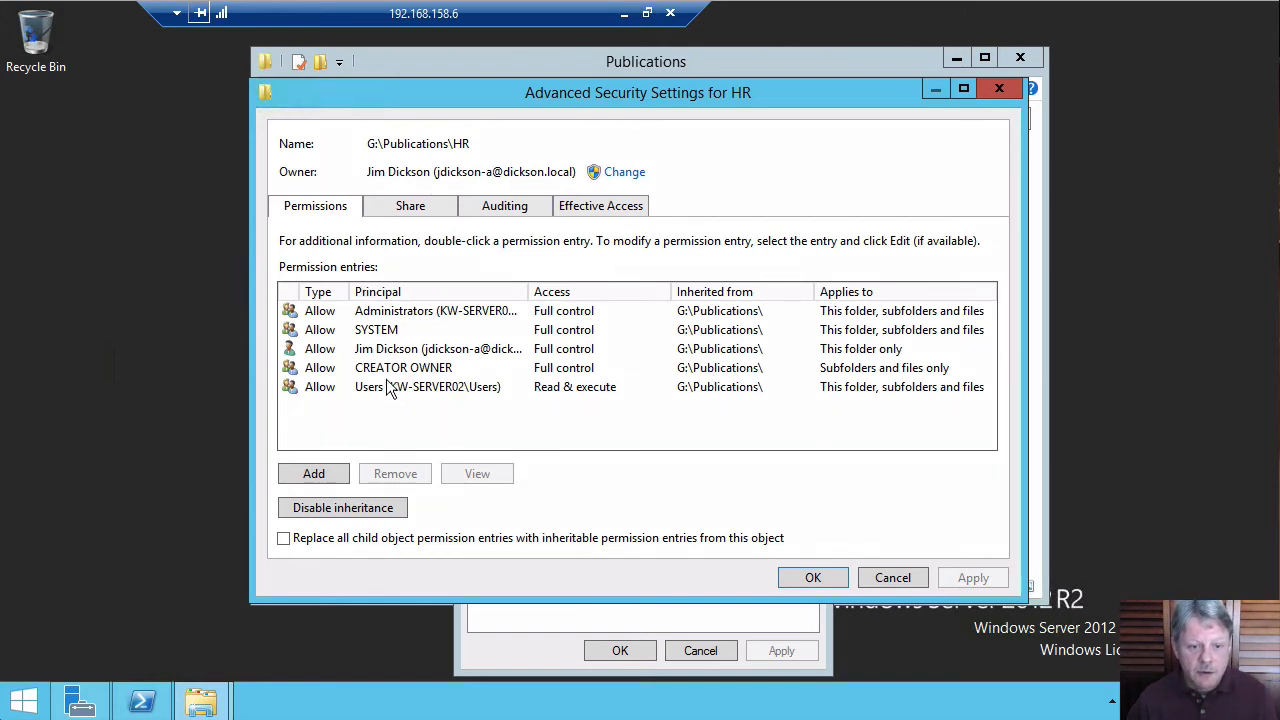
# View the effective access of the H R. User1 account on the HR folder.
pyautogui.click(607, 207)
pyautogui.click(415, 302)
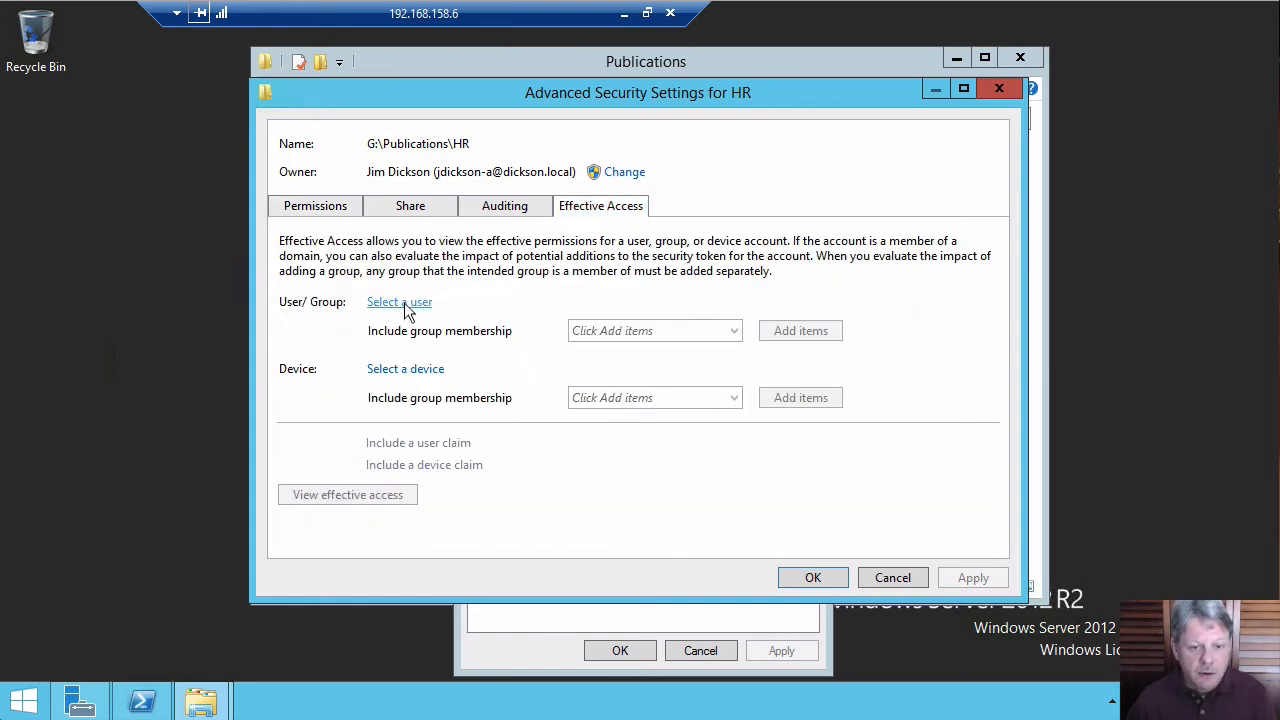
pyautogui.write('h')
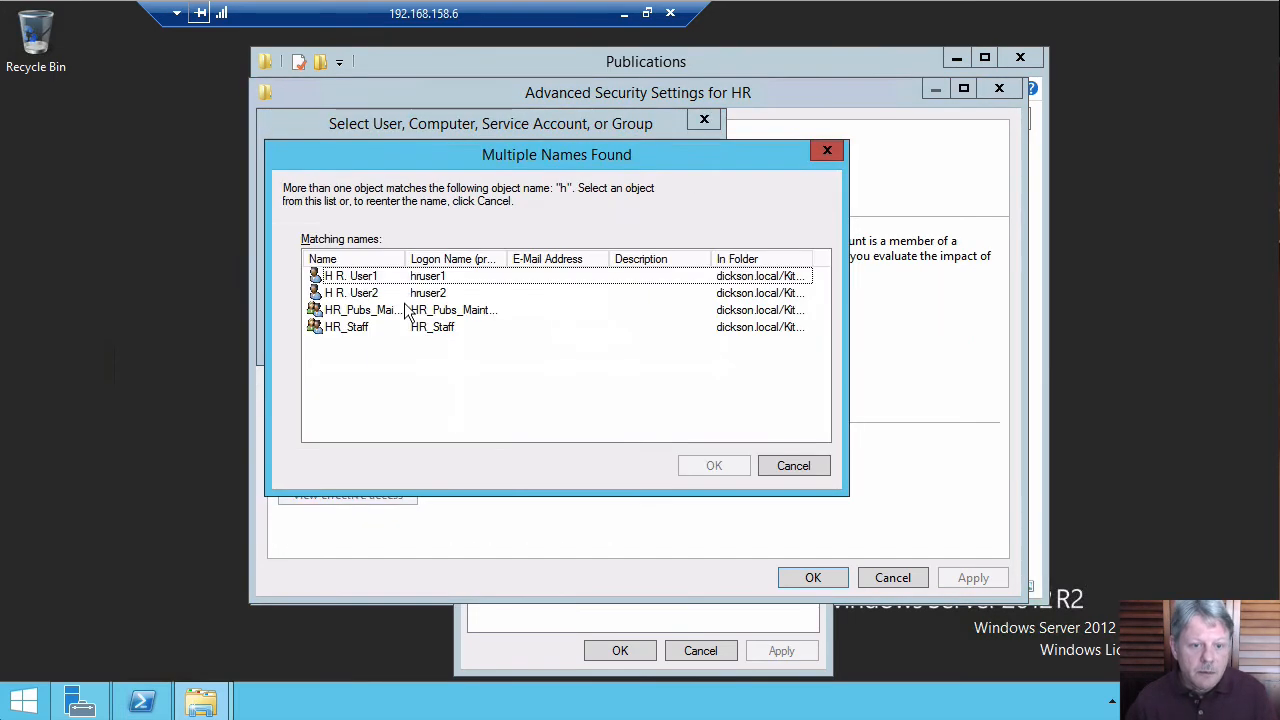
pyautogui.click(331, 304)
pyautogui.click(335, 276)
pyautogui.doubleClick(337, 278)
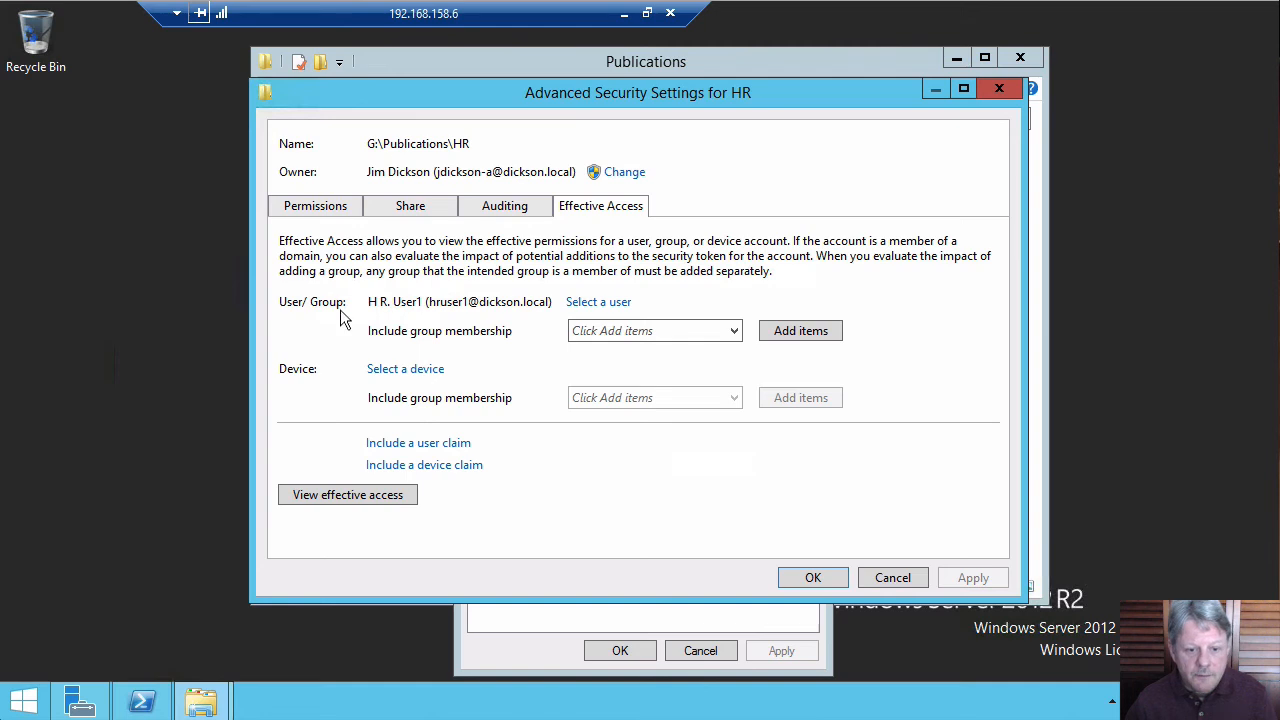
pyautogui.click(385, 495)
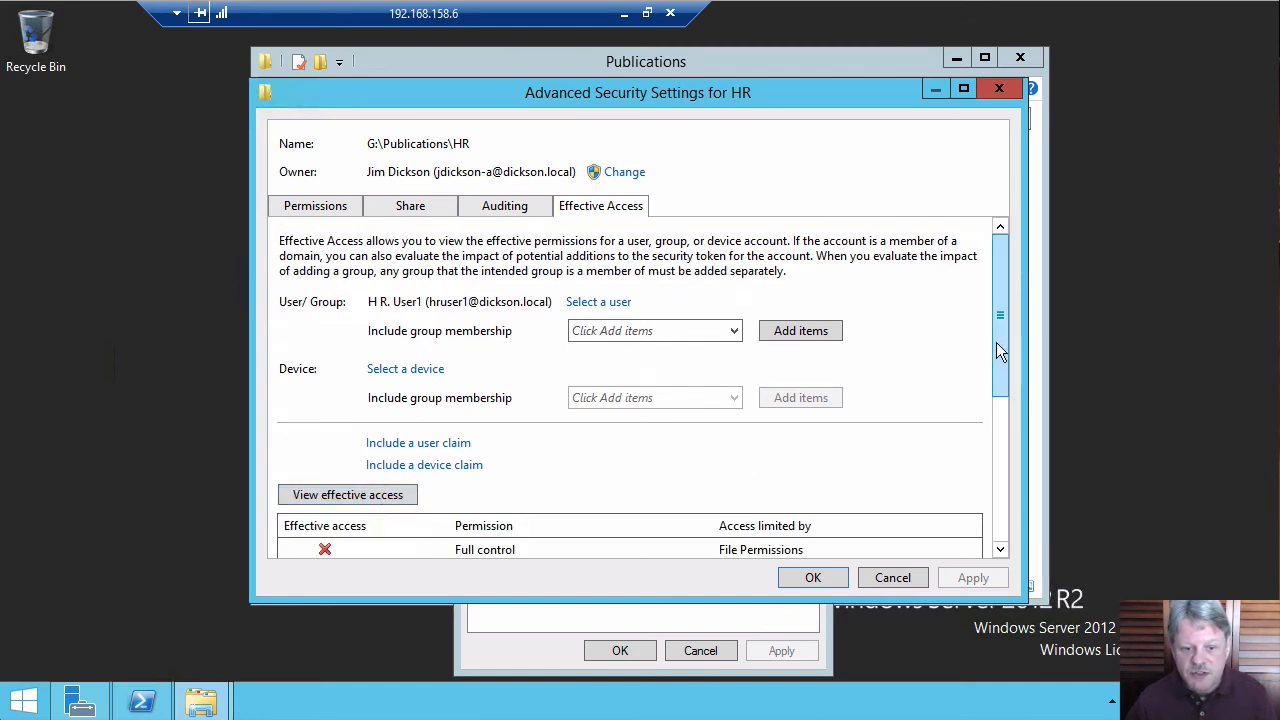
pyautogui.moveTo(996, 342); pyautogui.dragTo(999, 508)
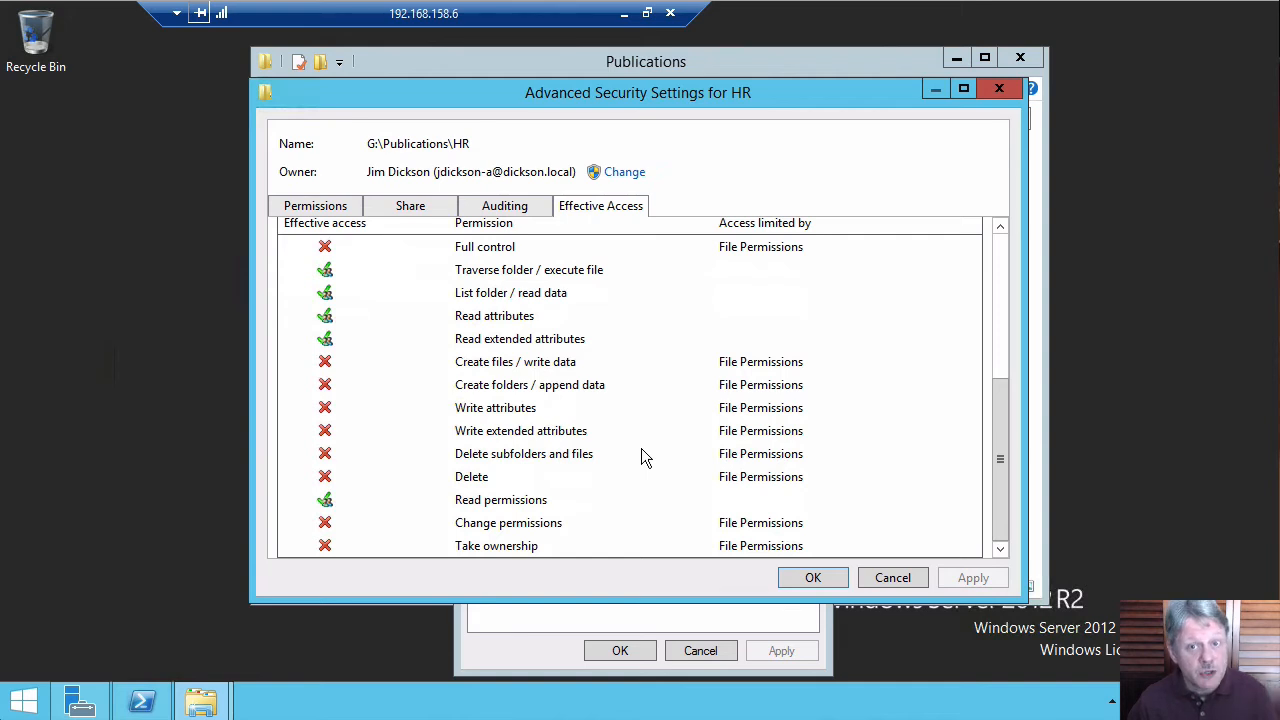
pyautogui.click(1000, 279)
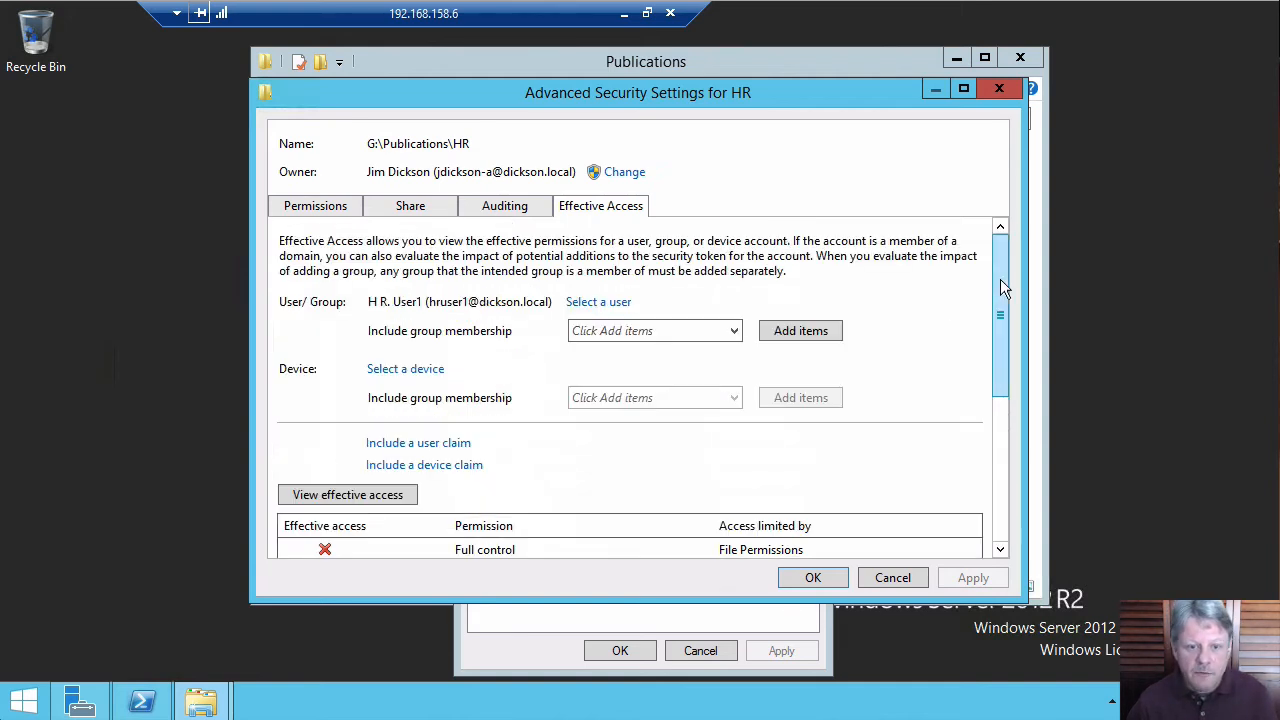
# View the effective access of the Ops User1 account on the HR folder.
pyautogui.click(606, 305)
pyautogui.write('op')
pyautogui.press('Return')
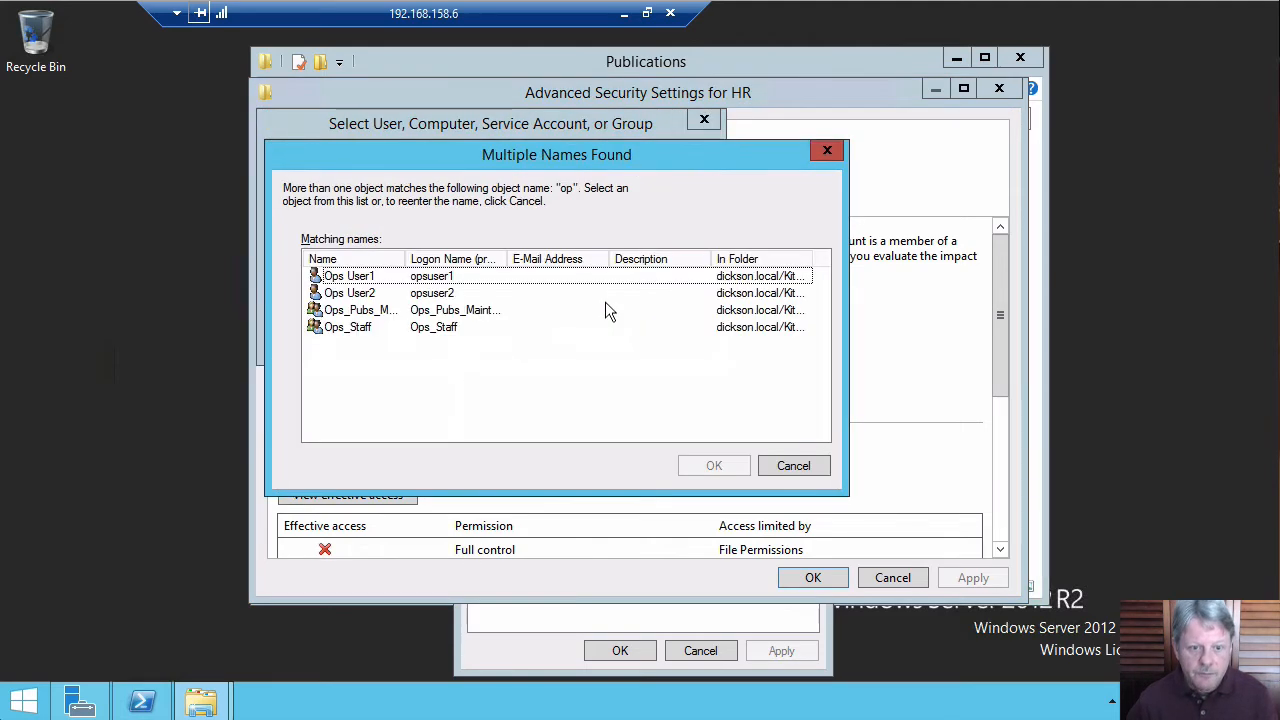
pyautogui.doubleClick(326, 279)
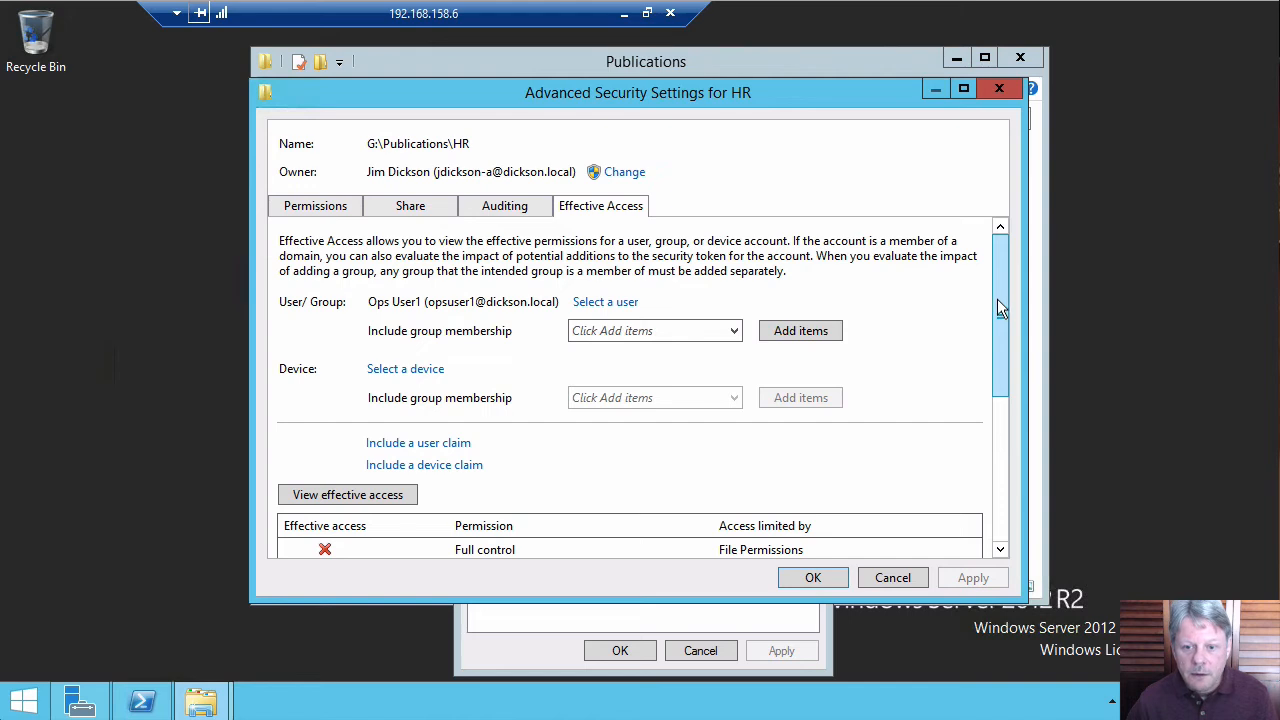
pyautogui.moveTo(997, 299); pyautogui.dragTo(1010, 444)
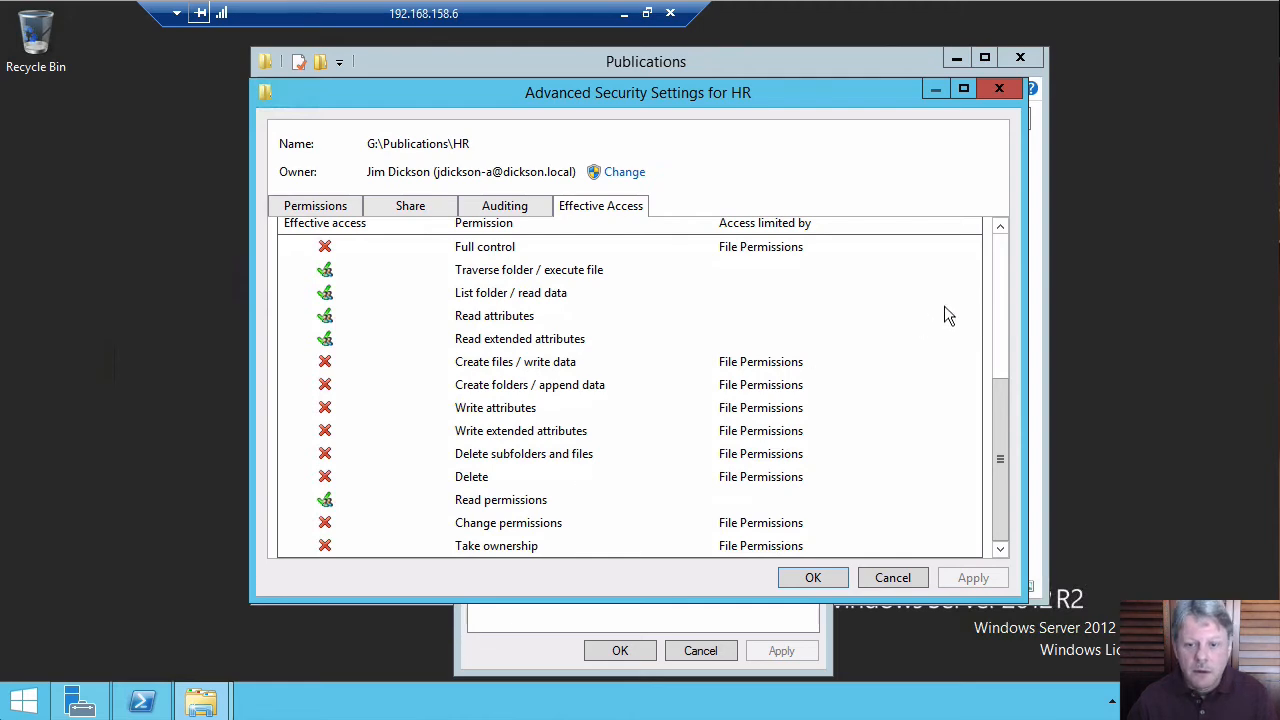
pyautogui.click(1002, 286)
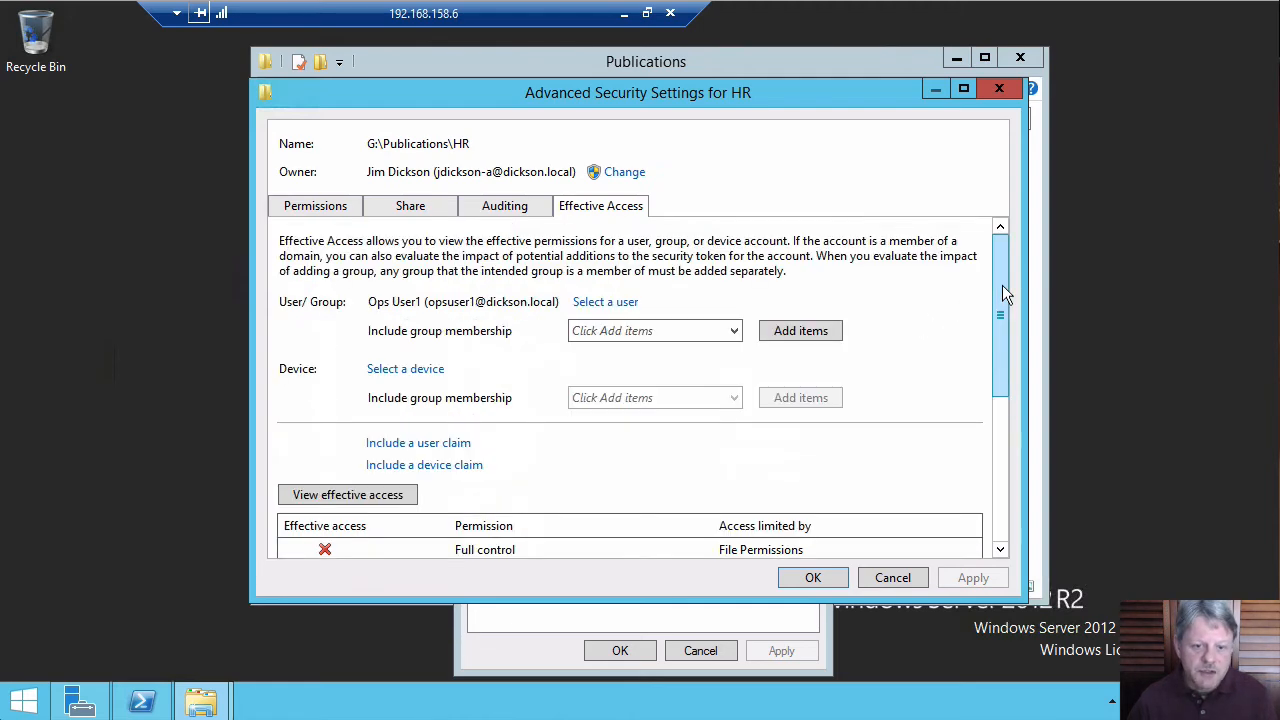
# View the effective access of the H R. User2 account on the HR folder, then close the advanced settings.
pyautogui.click(606, 306)
pyautogui.write('h')
pyautogui.press('Return')
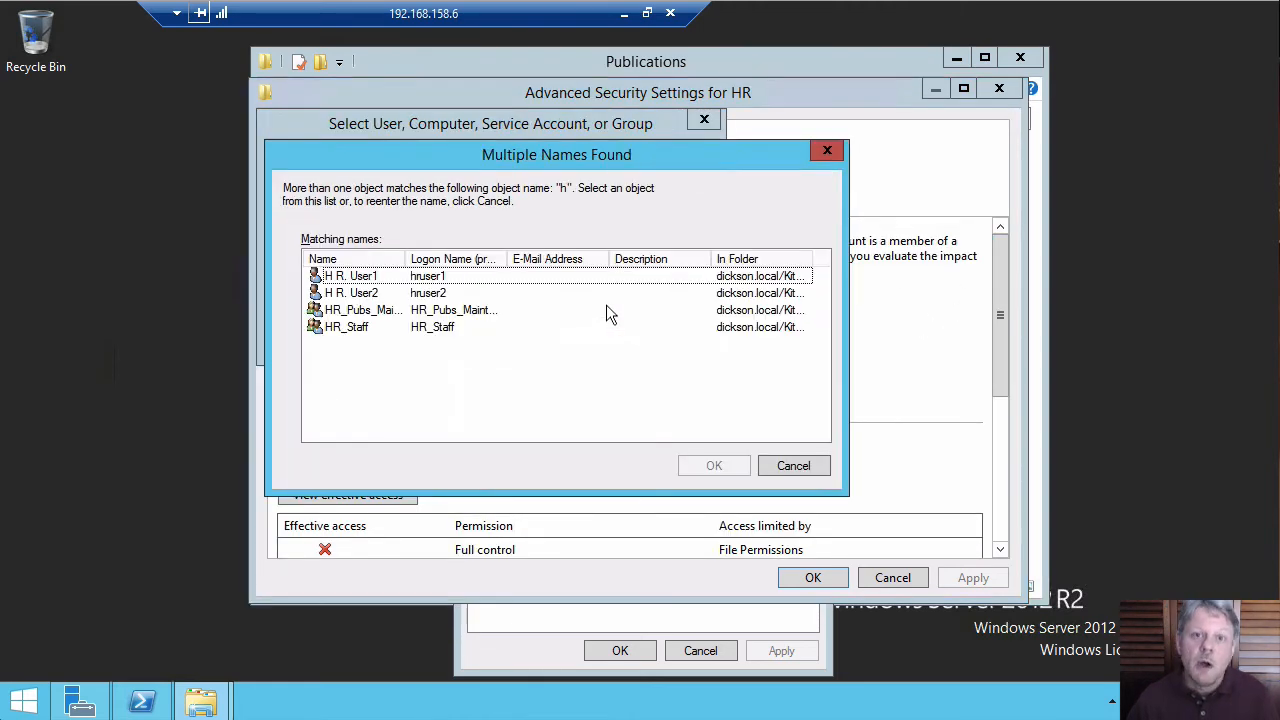
pyautogui.click(346, 295)
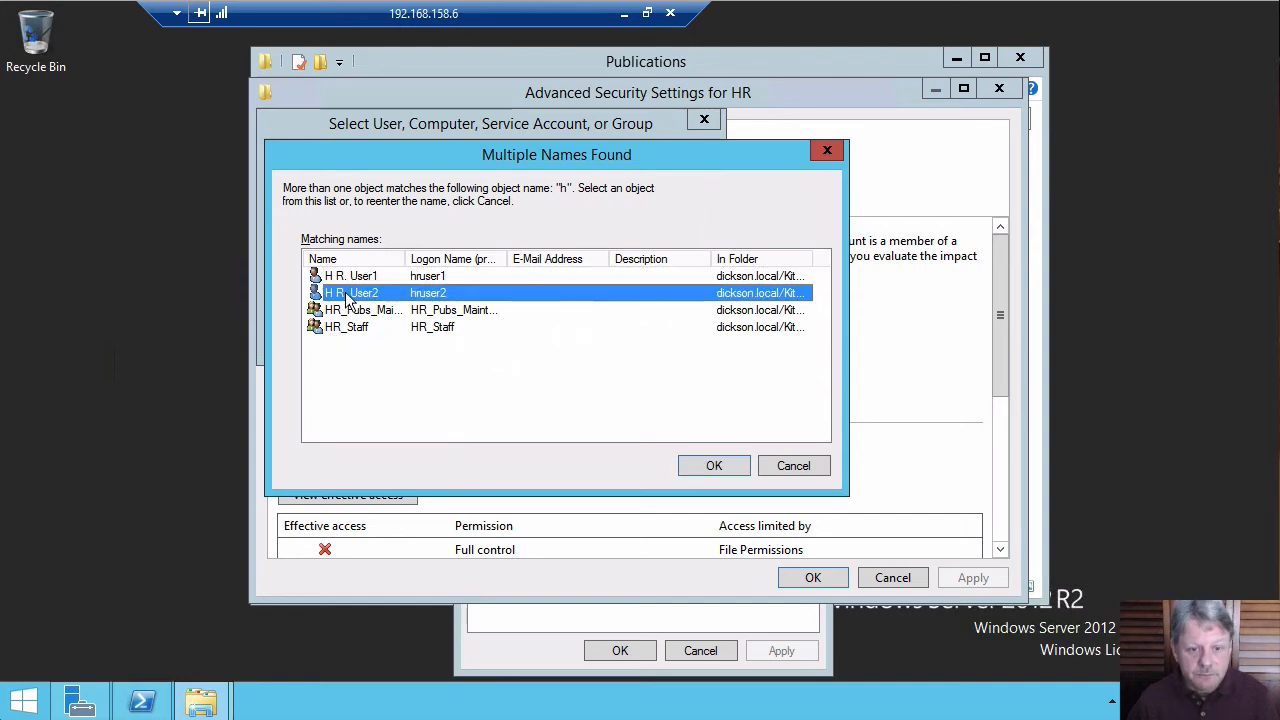
pyautogui.click(713, 466)
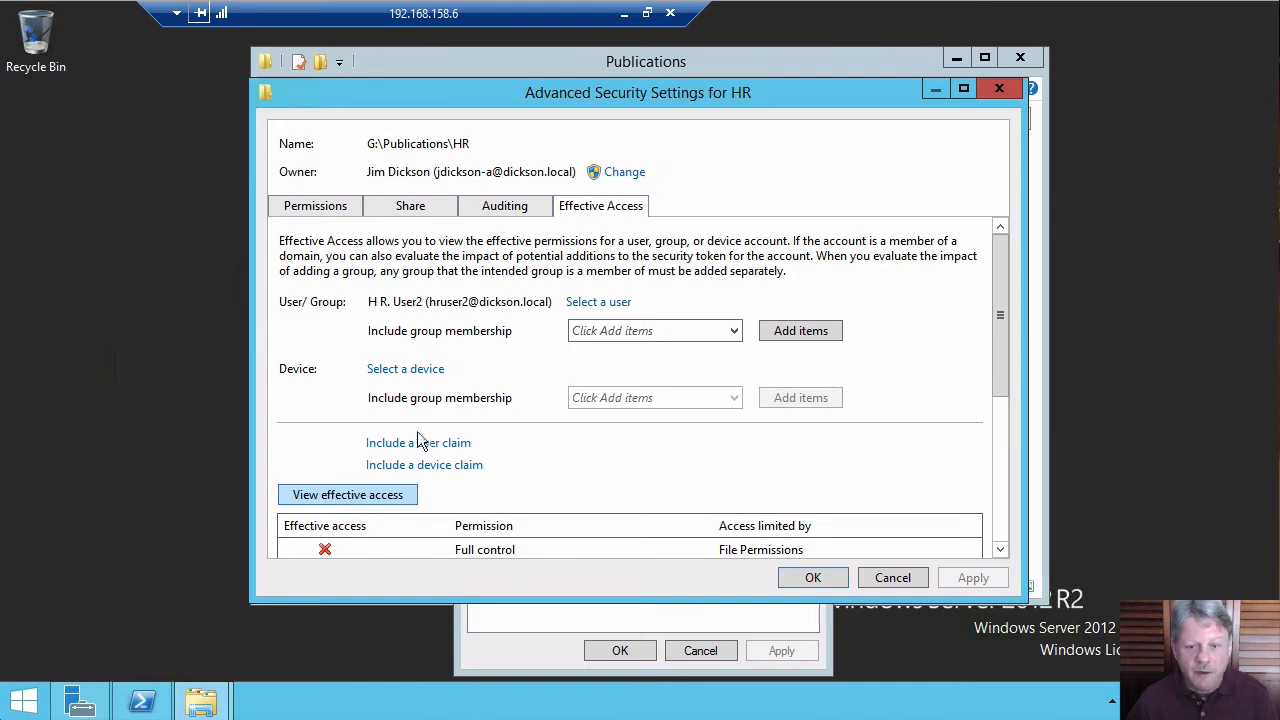
pyautogui.moveTo(998, 356); pyautogui.dragTo(1004, 462)
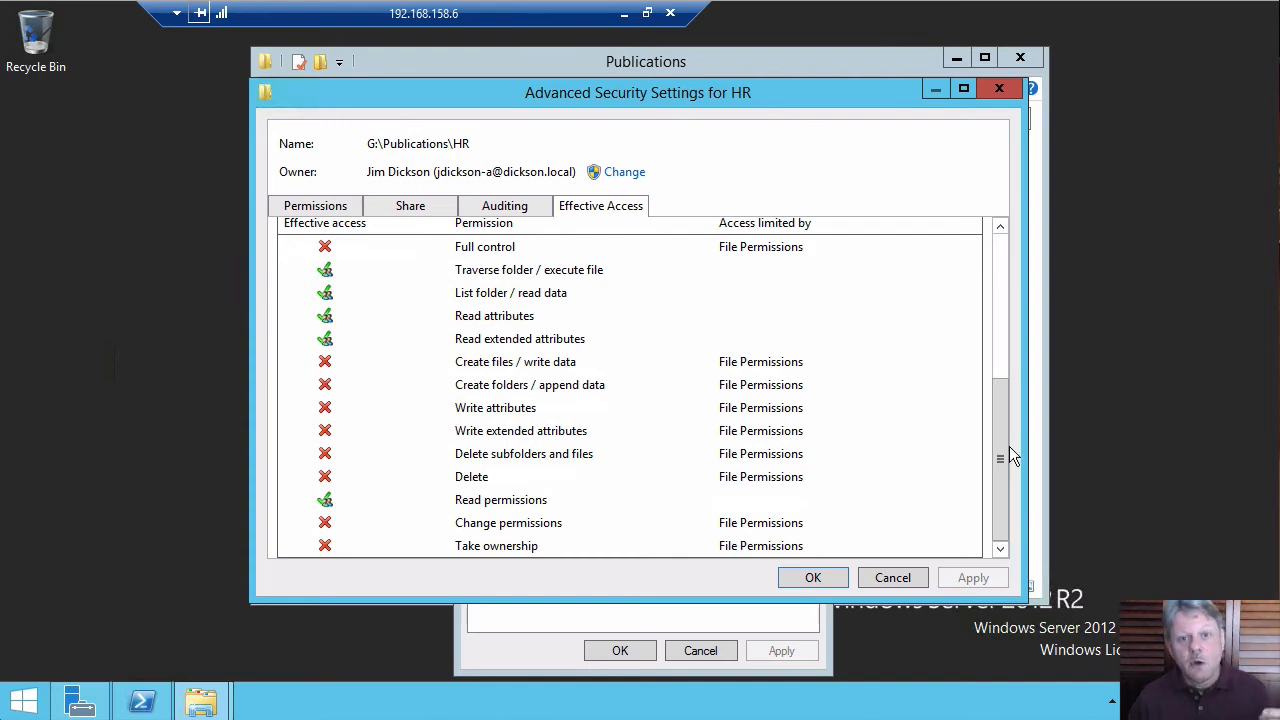
pyautogui.click(893, 577)
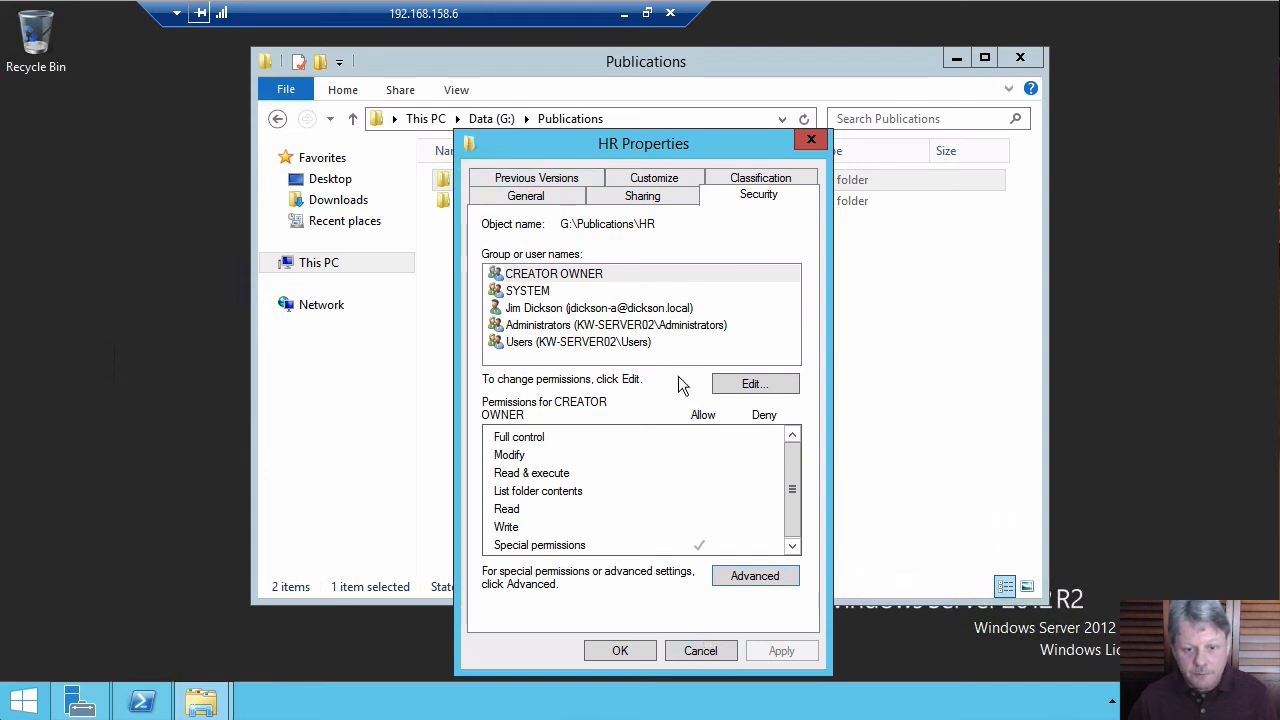
# Add the AC_HR_Pubs_RW group to the HR folder's permissions and allow it Modify.
pyautogui.click(760, 384)
pyautogui.click(720, 462)
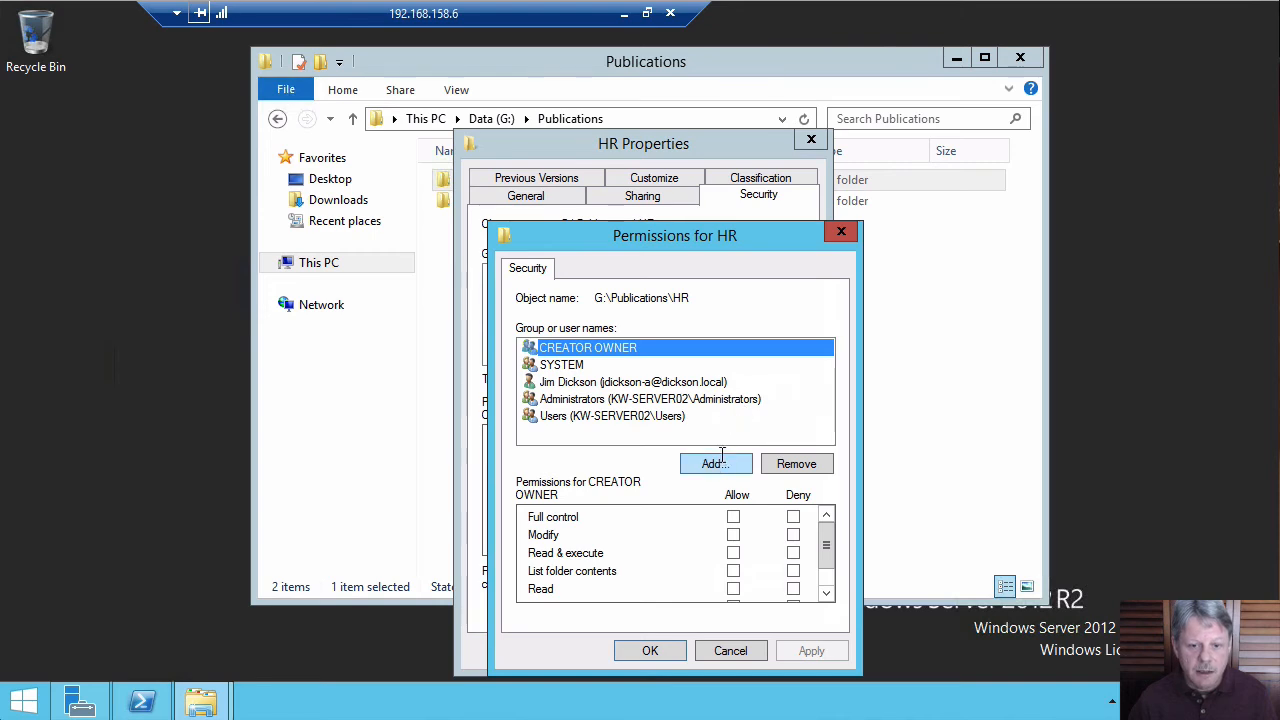
pyautogui.write('ac')
pyautogui.press('Return')
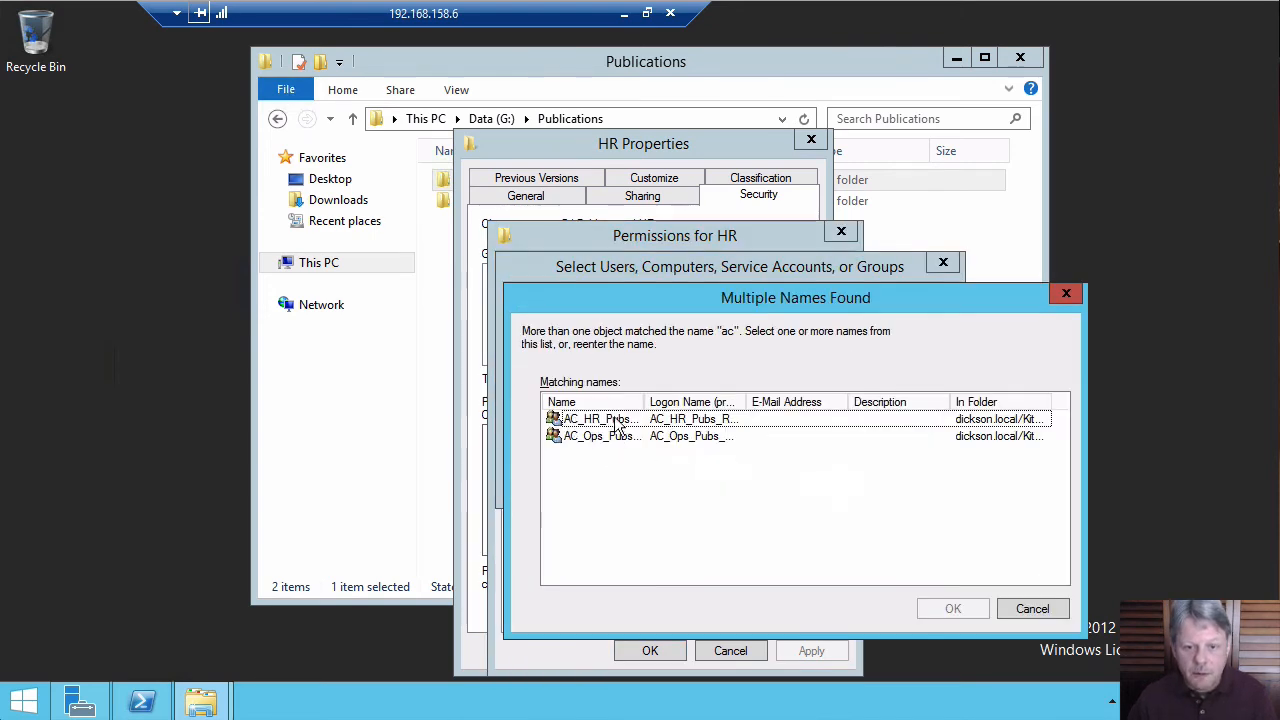
pyautogui.doubleClick(553, 424)
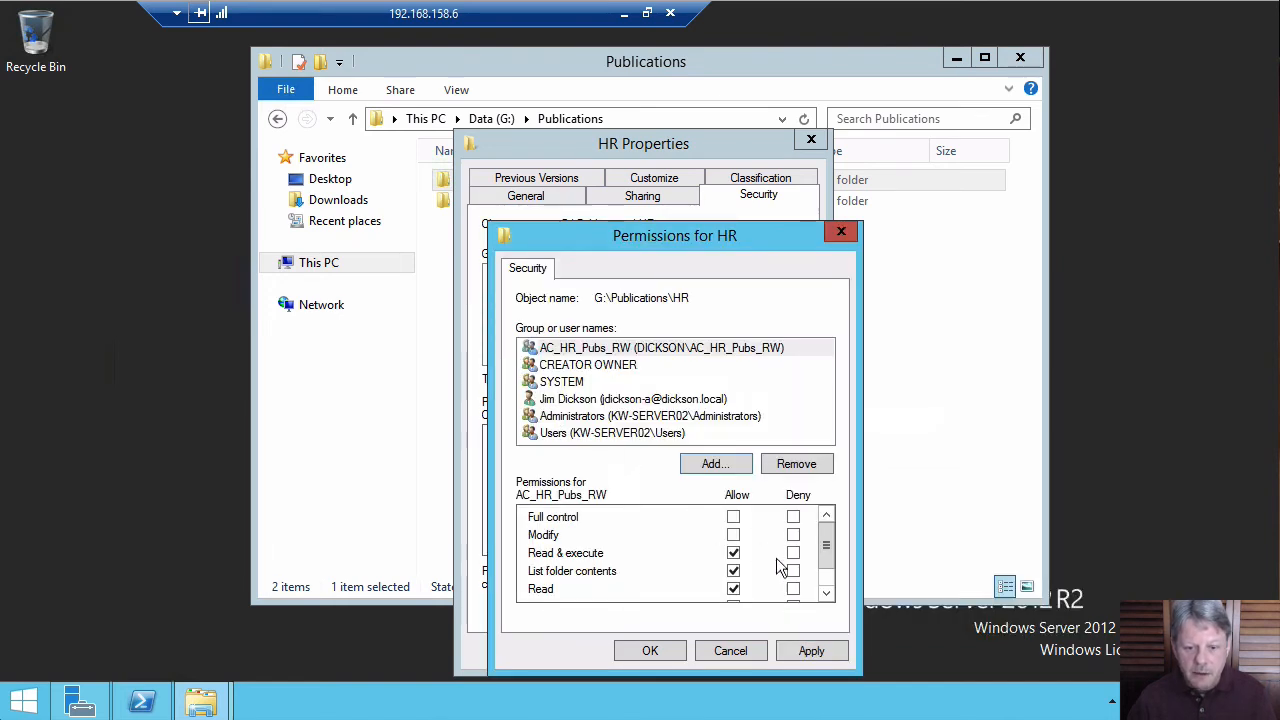
pyautogui.click(734, 535)
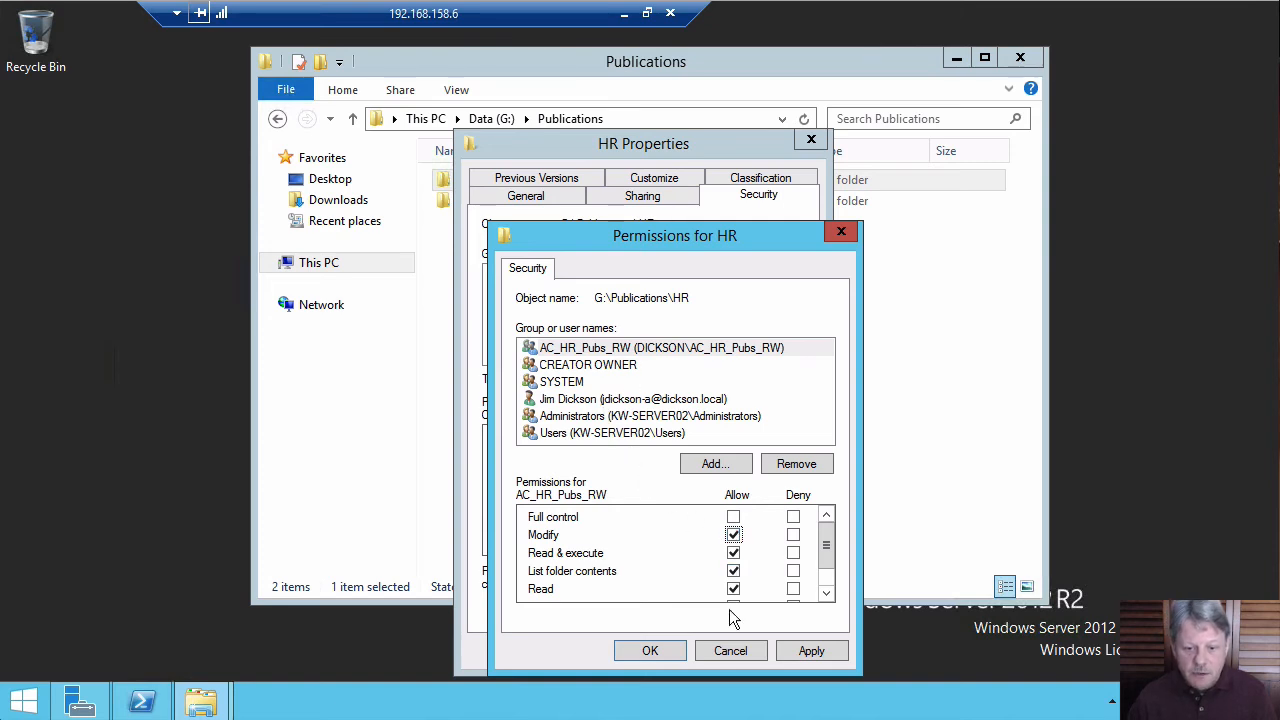
pyautogui.click(650, 651)
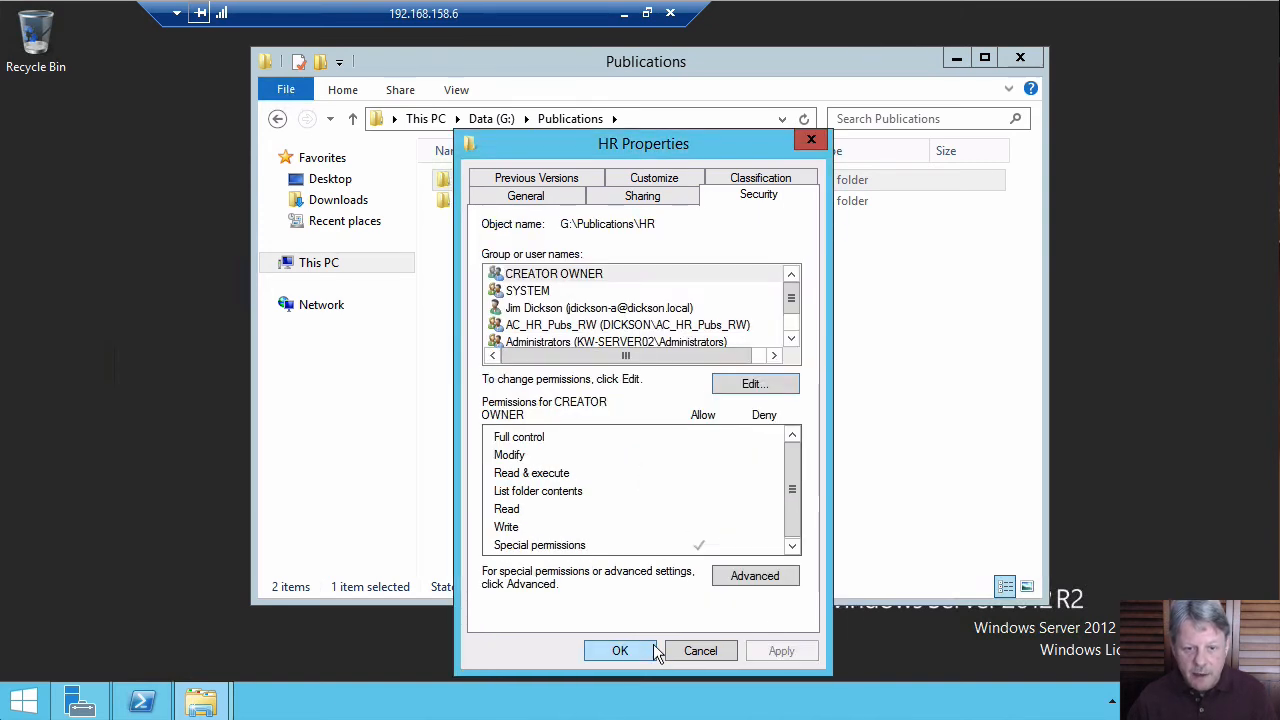
# Reopen the HR folder's advanced settings and recheck H R. User2's effective access.
pyautogui.click(755, 577)
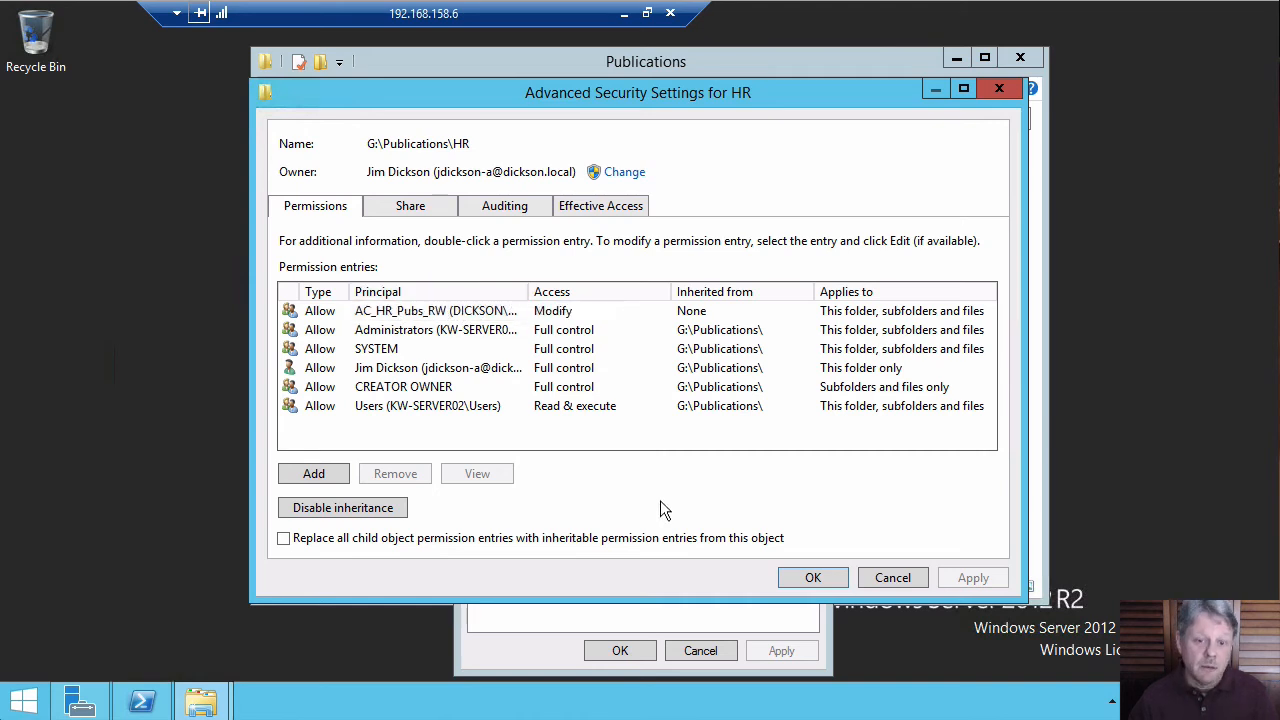
pyautogui.click(604, 210)
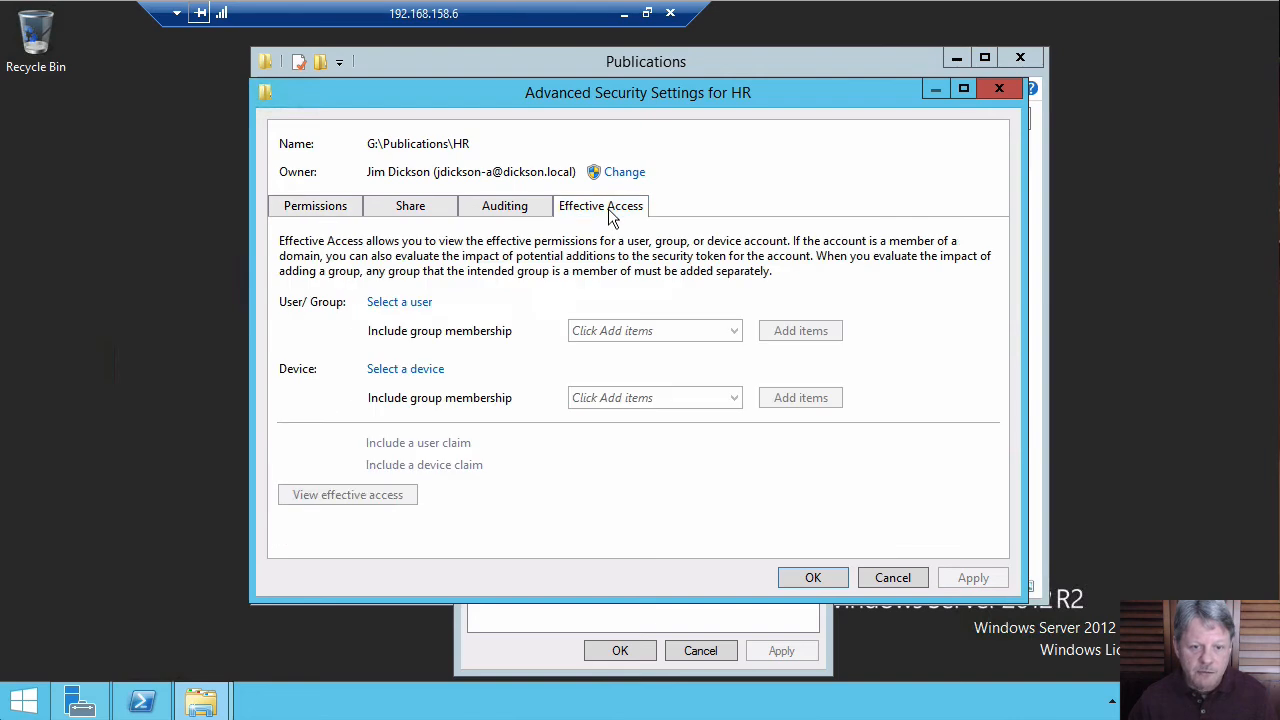
pyautogui.click(424, 302)
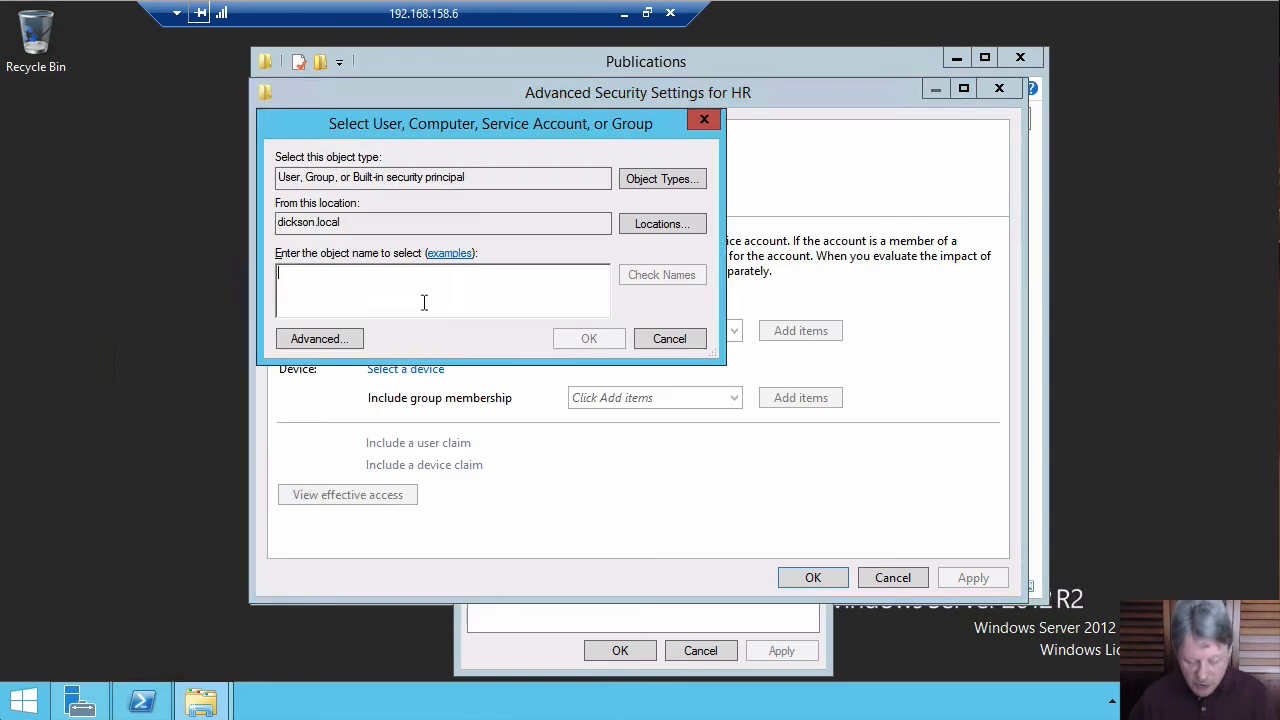
pyautogui.write('h')
pyautogui.press('Return')
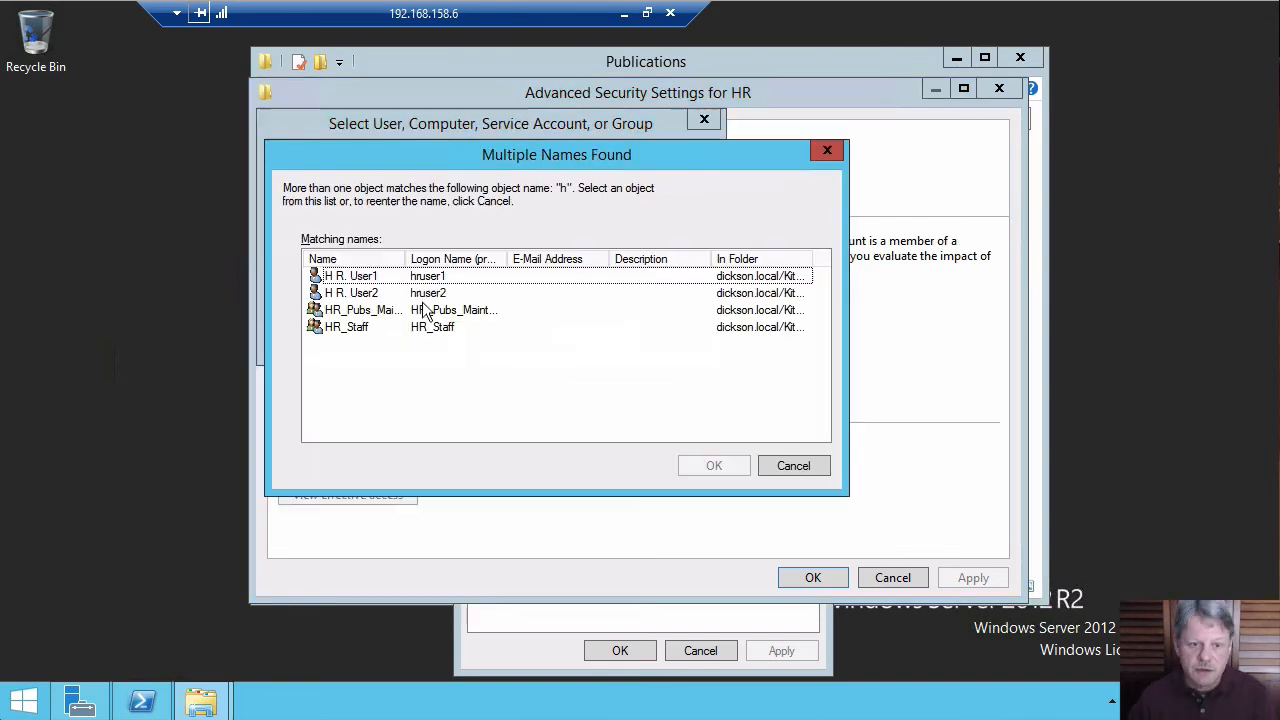
pyautogui.click(358, 294)
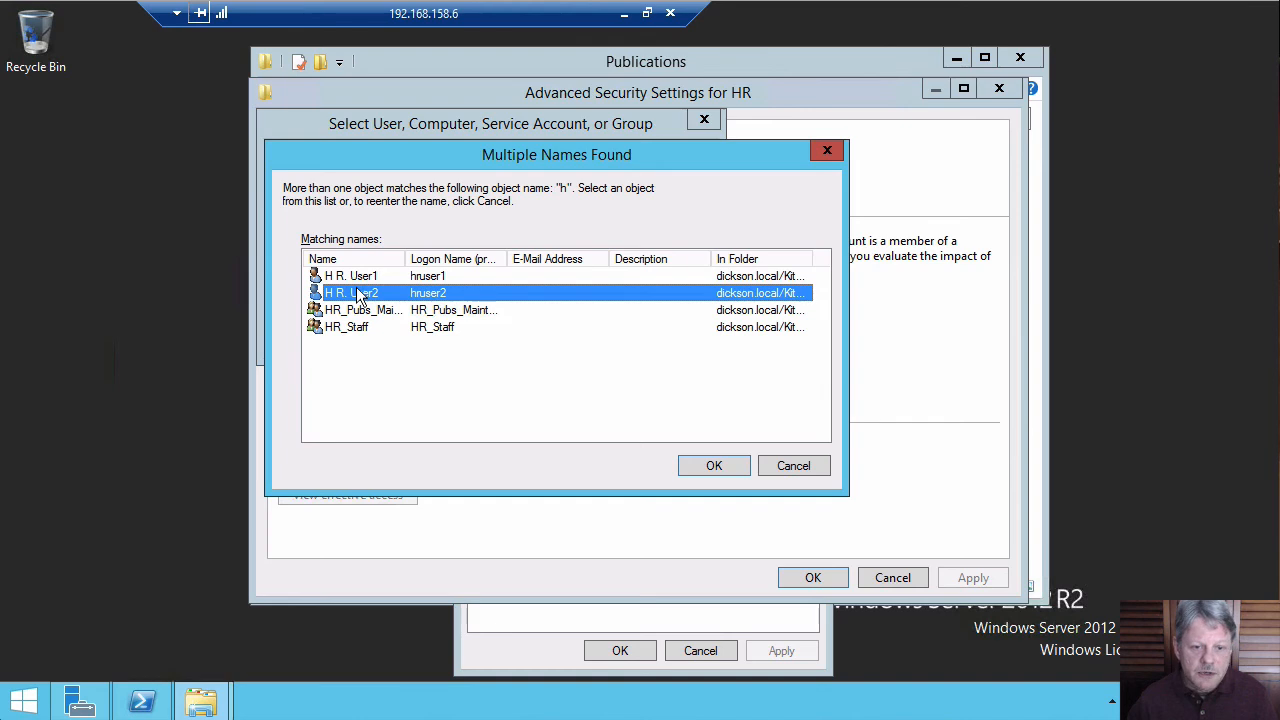
pyautogui.click(714, 467)
pyautogui.click(412, 494)
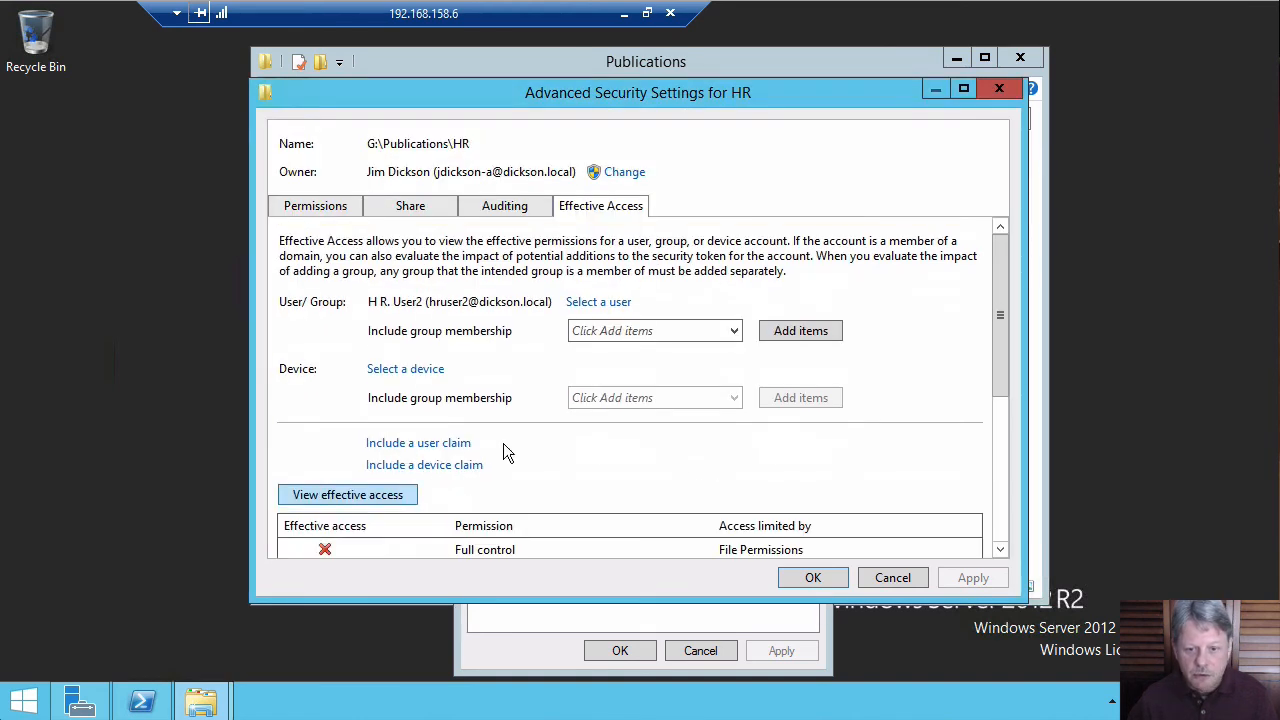
pyautogui.moveTo(998, 318); pyautogui.dragTo(1023, 480)
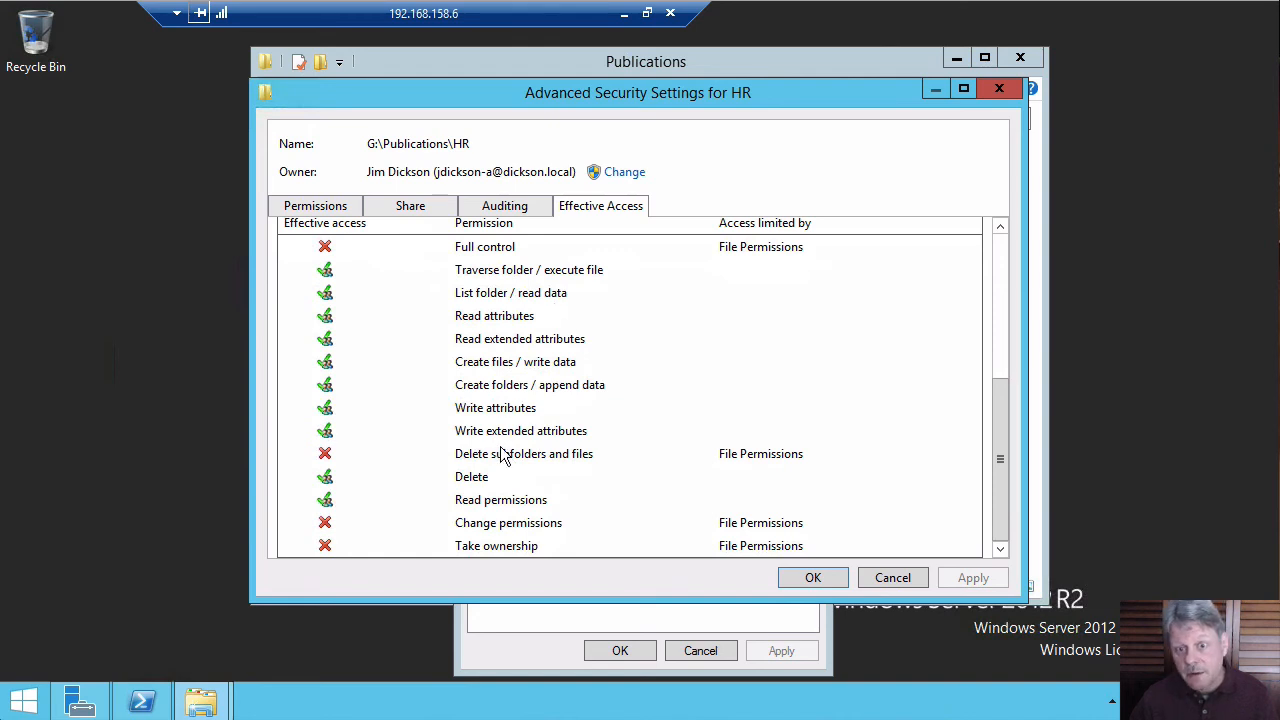
pyautogui.click(1003, 262)
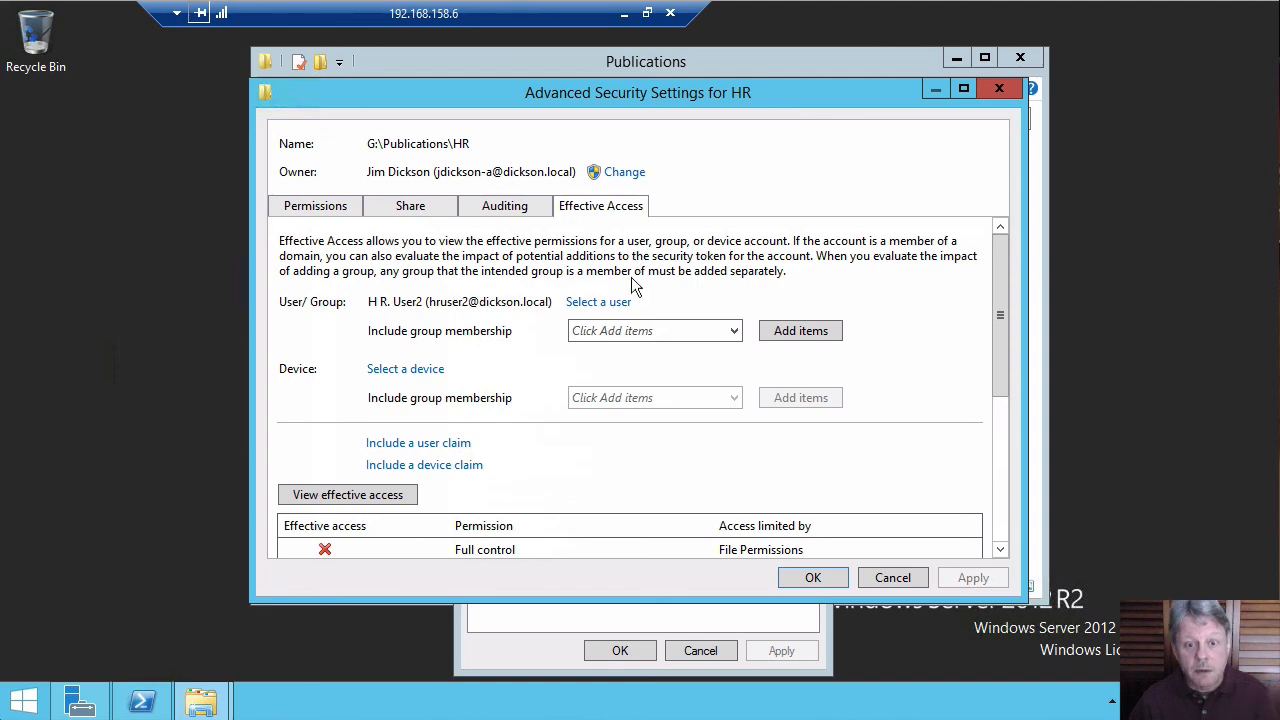
# Select the H R. User1 account and view its effective access on the HR folder.
pyautogui.click(600, 302)
pyautogui.write('h')
pyautogui.press('Return')
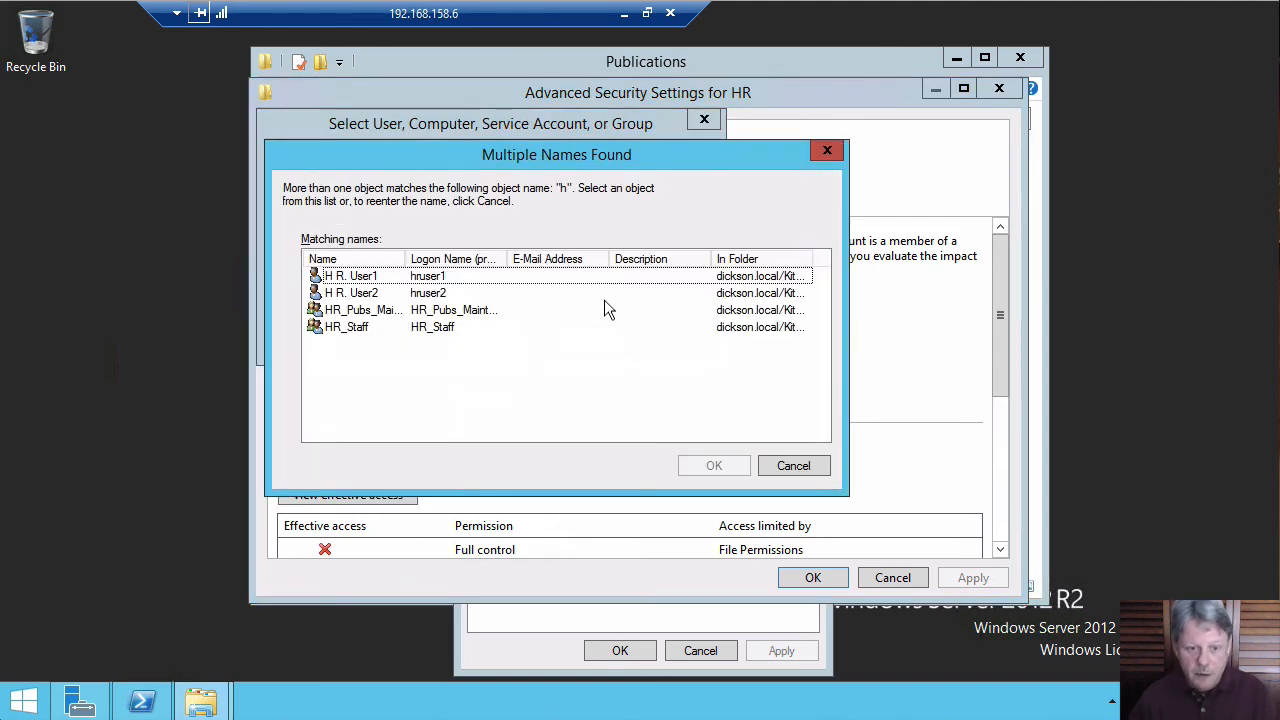
pyautogui.doubleClick(310, 277)
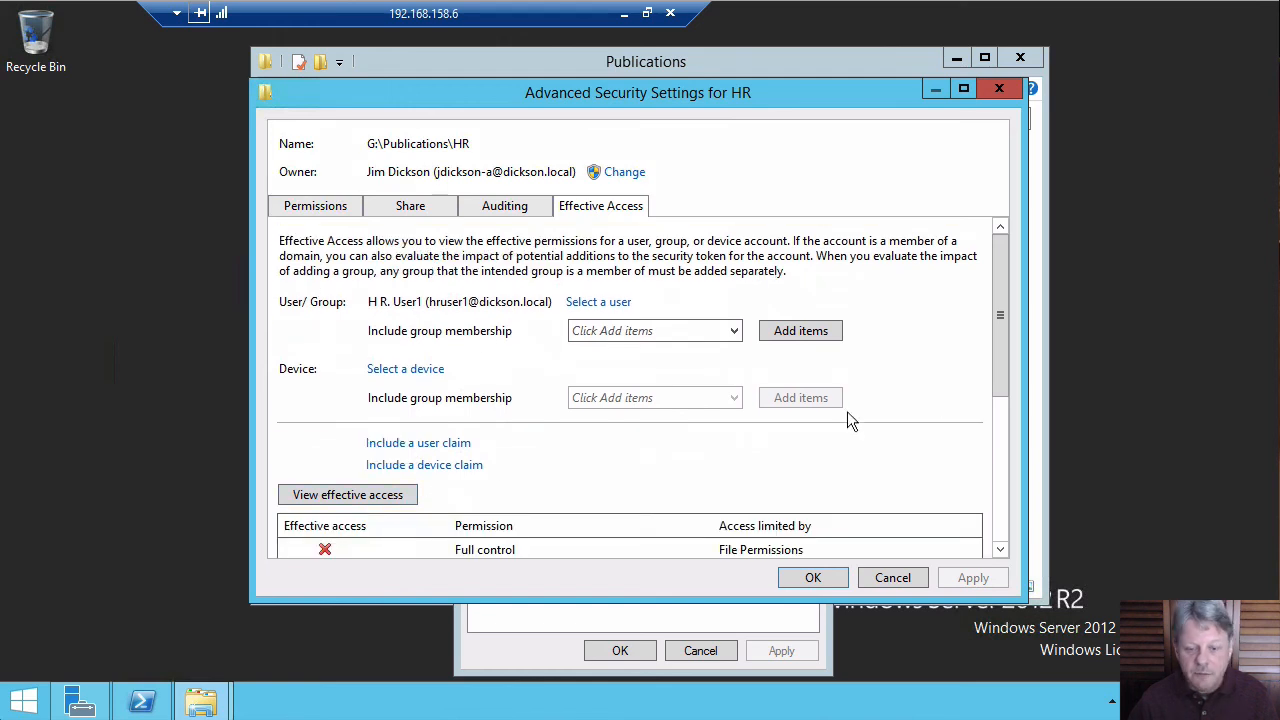
pyautogui.moveTo(997, 345); pyautogui.dragTo(996, 496)
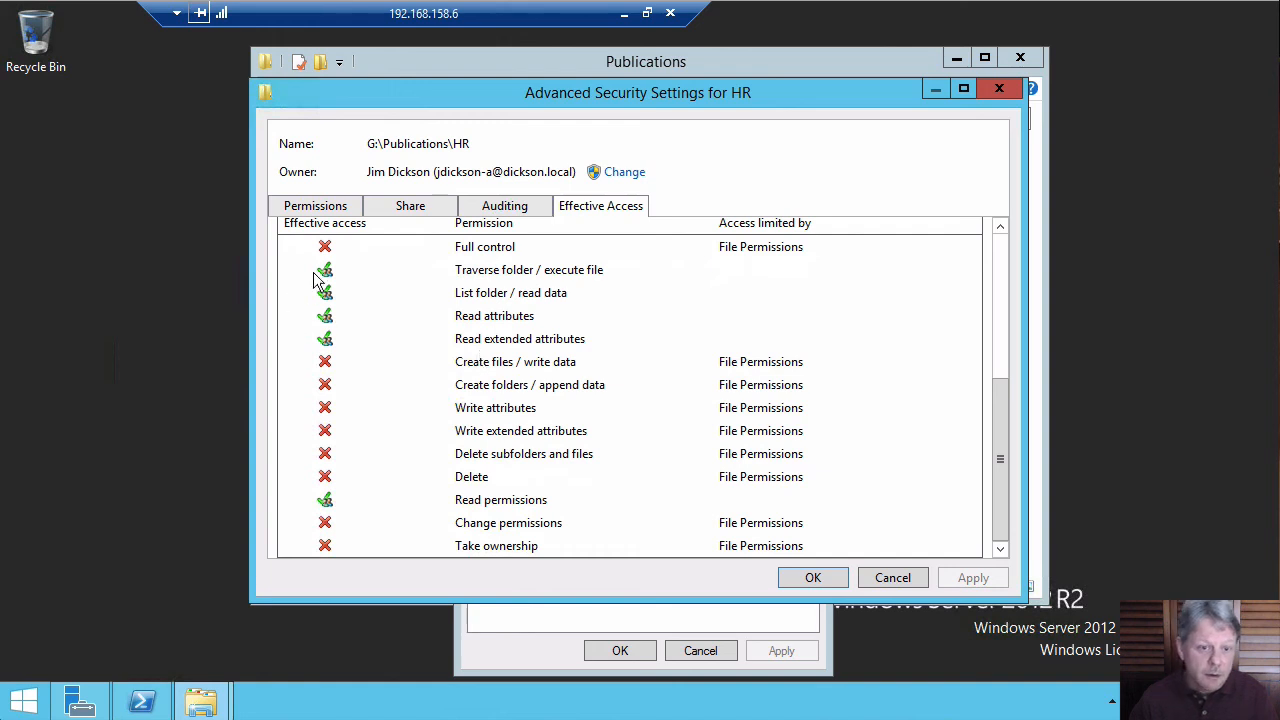
# Review the HR folder's permission entries, selecting the Users entry, and return to effective access.
pyautogui.click(320, 205)
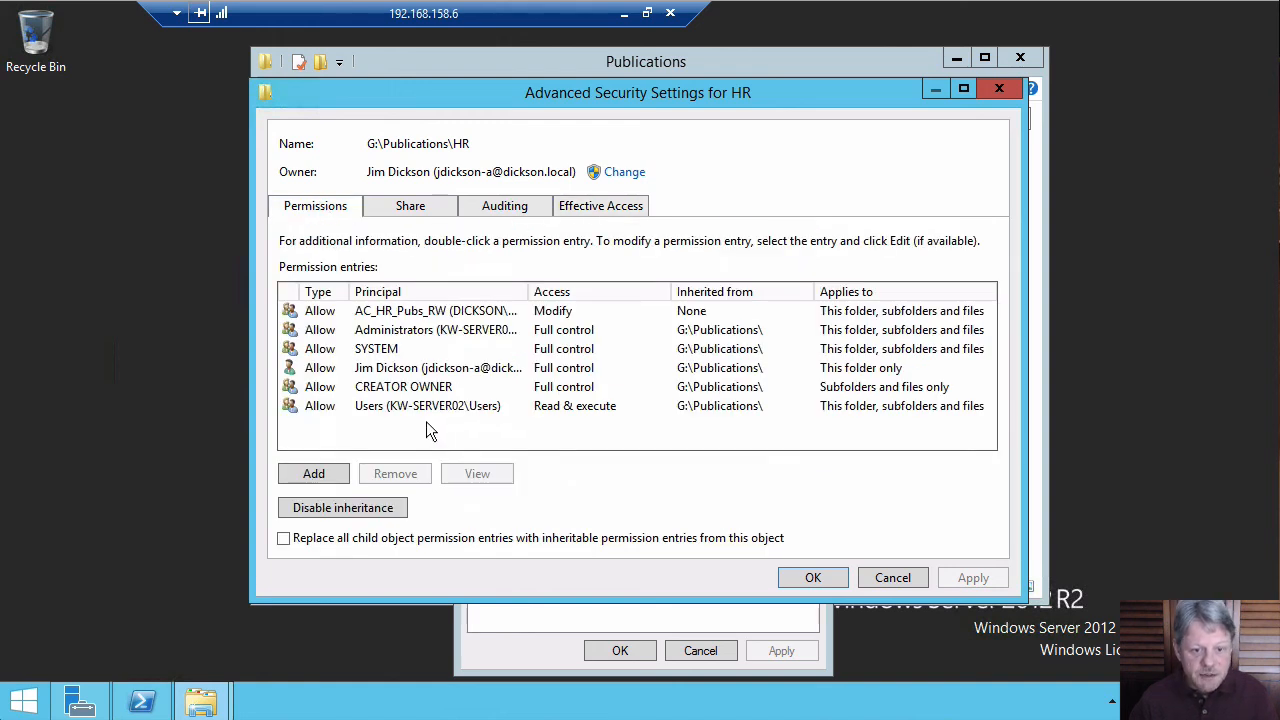
pyautogui.click(498, 408)
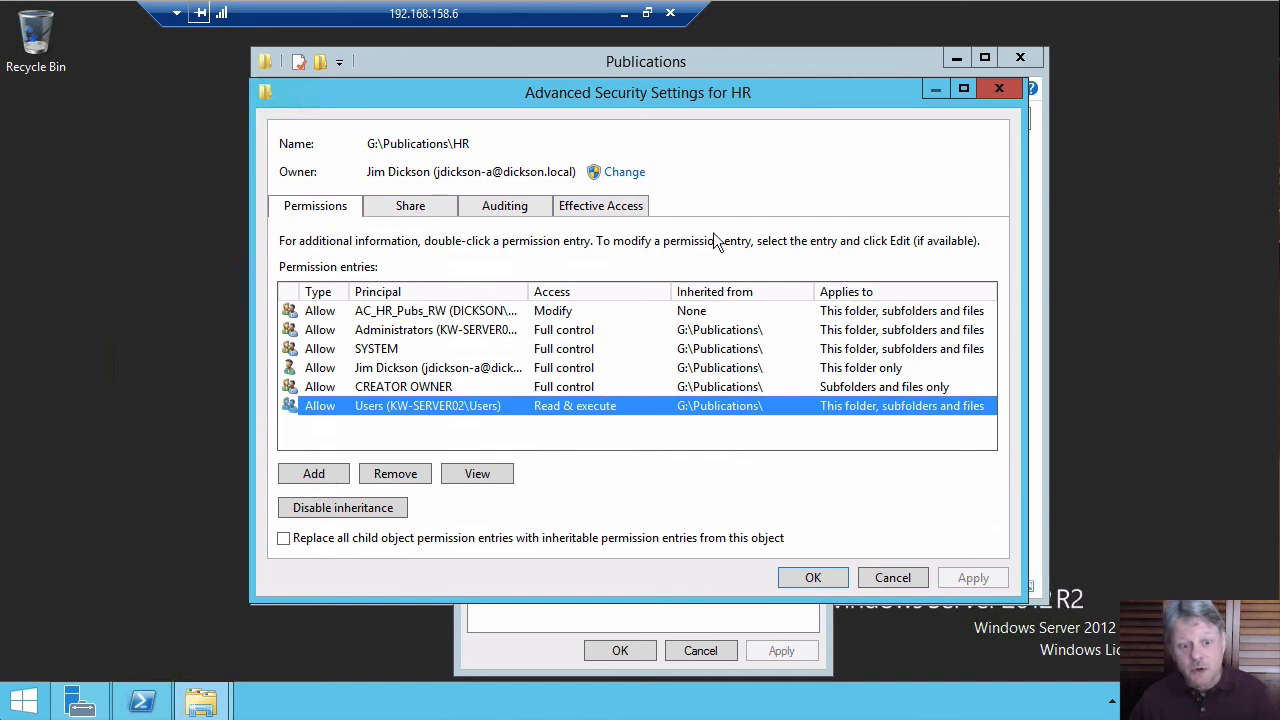
pyautogui.click(598, 208)
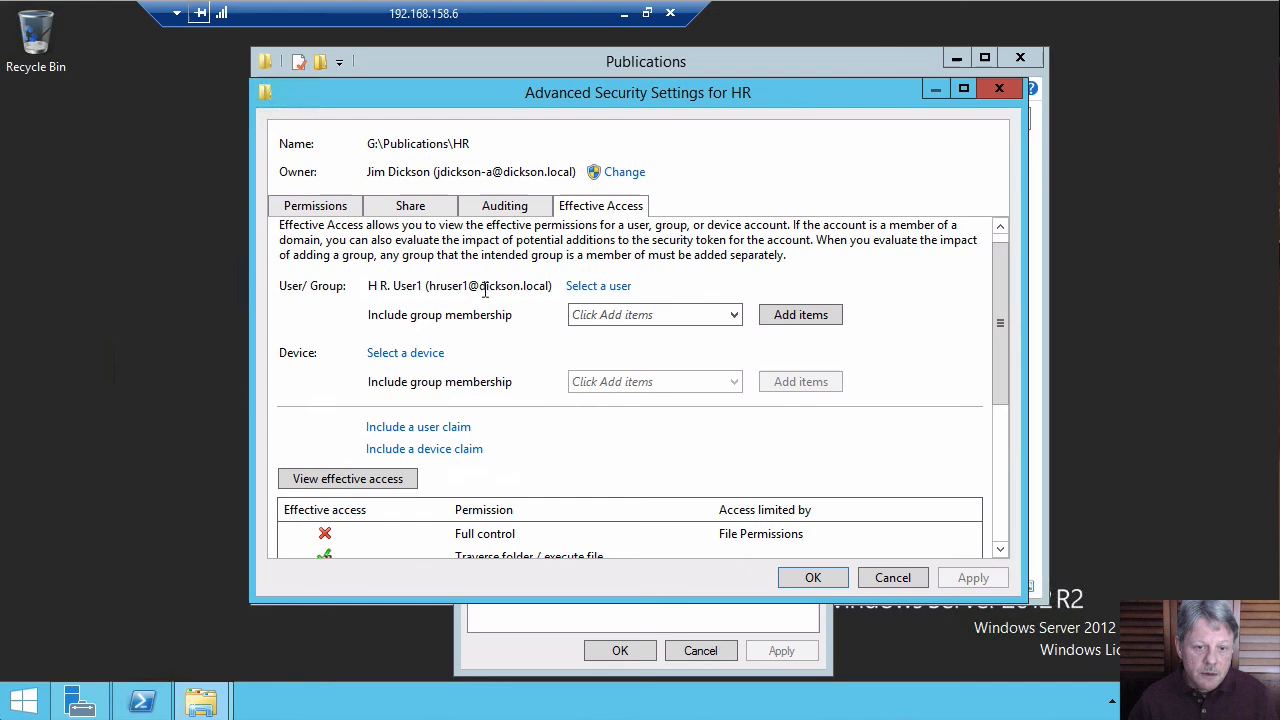
# Select the Ops User1 account and view its effective access on the HR folder.
pyautogui.click(598, 286)
pyautogui.write('o')
pyautogui.press('Return')
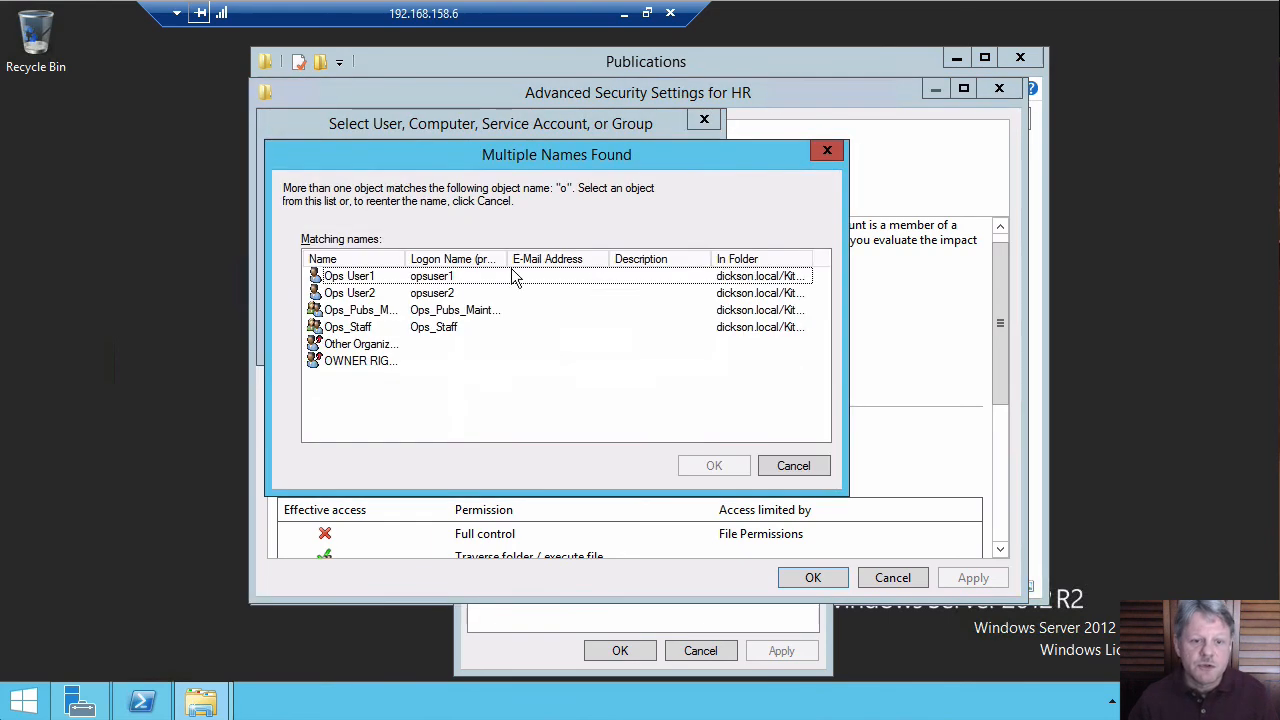
pyautogui.doubleClick(343, 285)
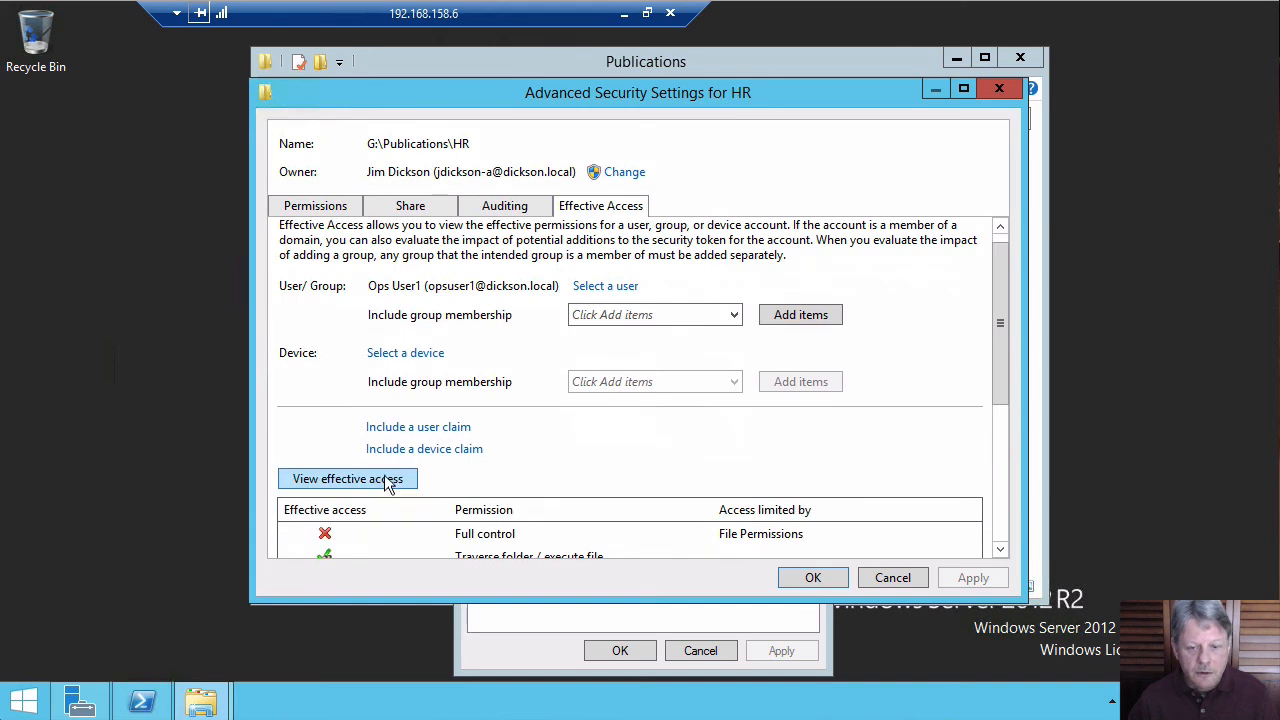
pyautogui.moveTo(1000, 306); pyautogui.dragTo(1005, 453)
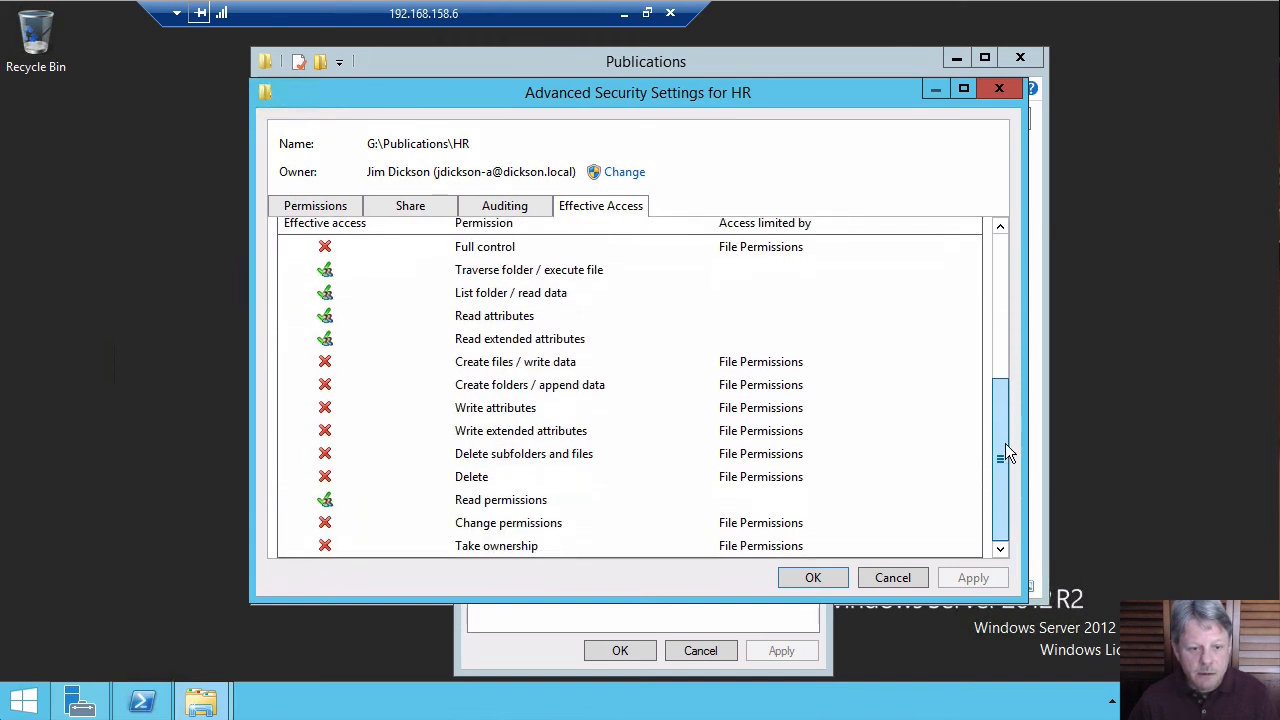